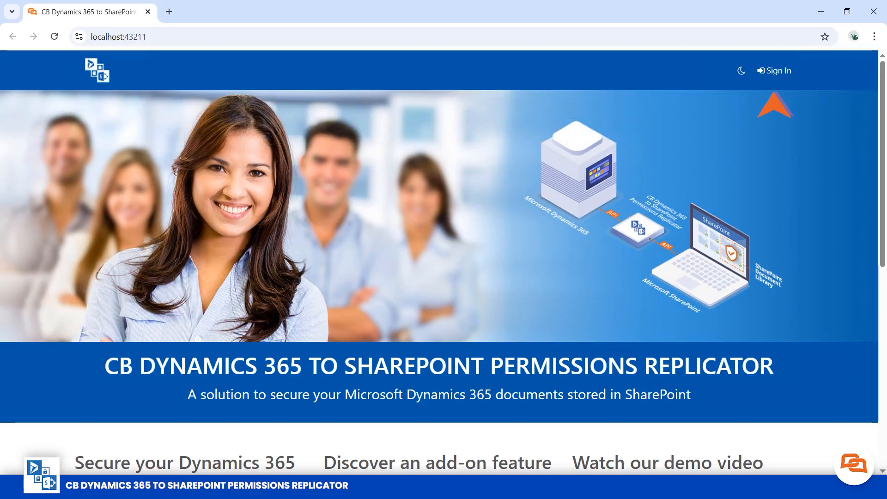
- Sign in with the default username Admin and the default password given in the login notice
{"action": "left_click", "coordinate": [774, 71]}
{"action": "scroll", "coordinate": [439, 277], "scroll_direction": "down", "scroll_amount": 1}
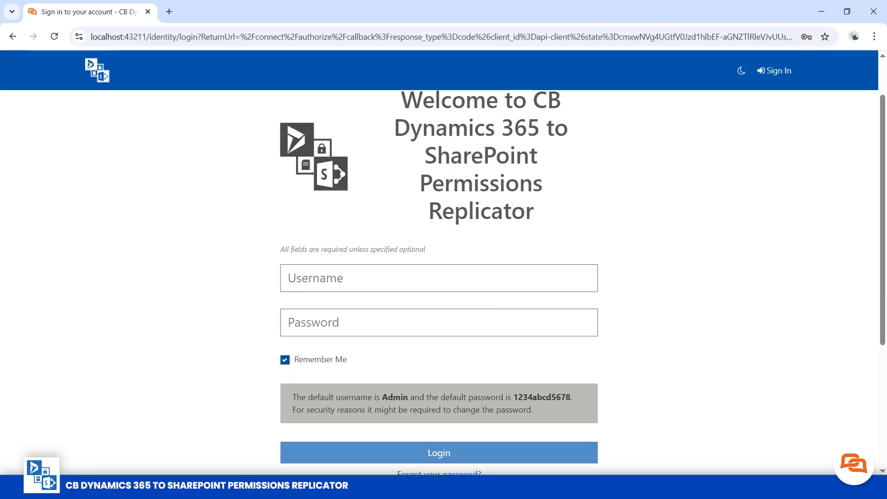
{"action": "double_click", "coordinate": [395, 397]}
{"action": "key", "text": "ctrl+c"}
{"action": "left_click", "coordinate": [439, 278]}
{"action": "key", "text": "ctrl+v"}
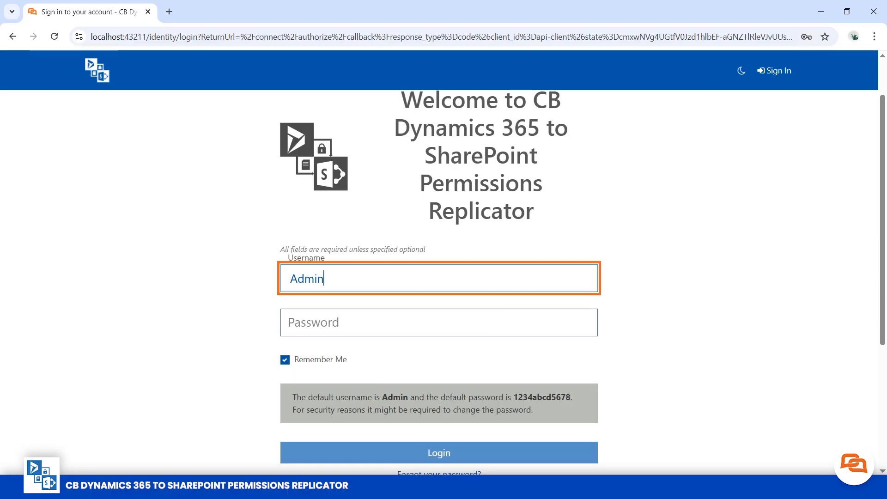
{"action": "double_click", "coordinate": [542, 398]}
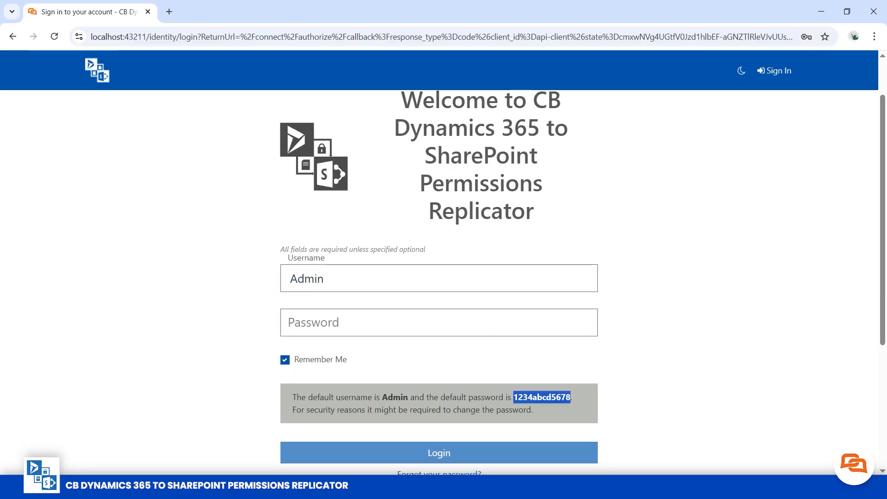
{"action": "left_click", "coordinate": [439, 322]}
{"action": "key", "text": "ctrl+v"}
{"action": "scroll", "coordinate": [439, 277], "scroll_direction": "down", "scroll_amount": 1}
{"action": "left_click", "coordinate": [439, 395]}
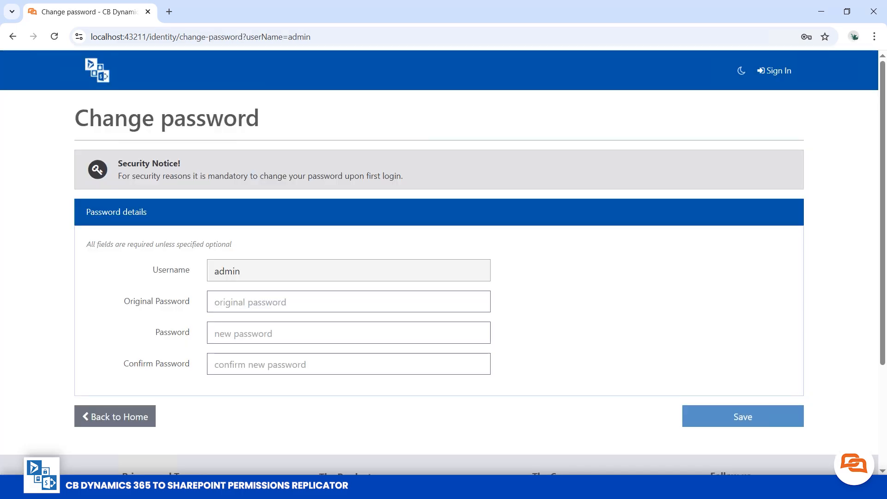
- Change the admin password by entering the original password and the new password with its confirmation, and save
{"action": "left_click", "coordinate": [349, 301]}
{"action": "key", "text": "ctrl+v"}
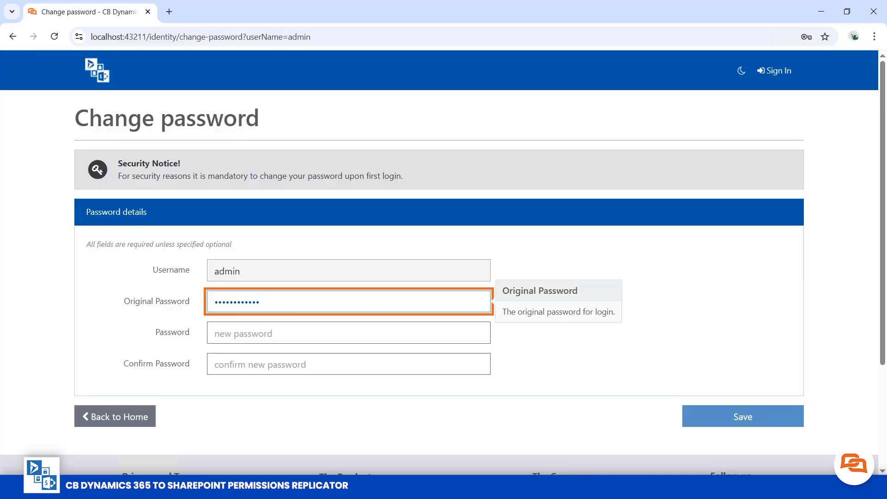
{"action": "key", "text": "Tab"}
{"action": "type", "text": "•••••••••"}
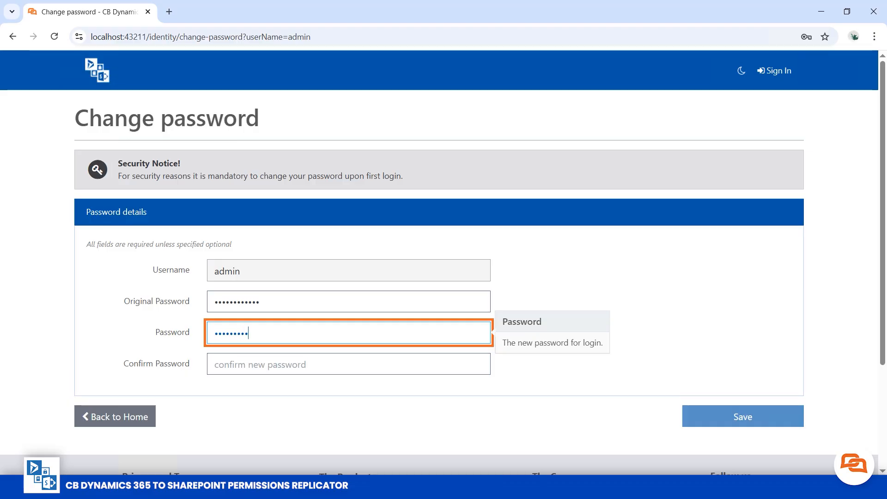
{"action": "key", "text": "Tab"}
{"action": "type", "text": "•••••••••"}
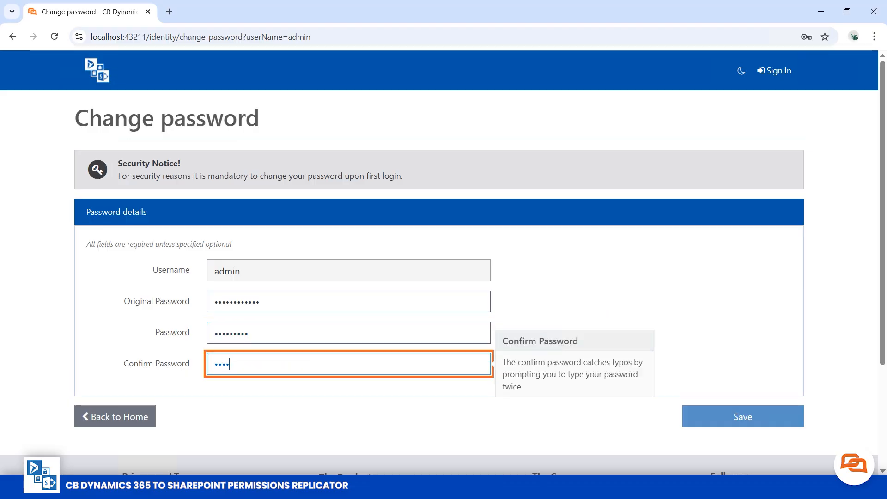
{"action": "key", "text": "Tab"}
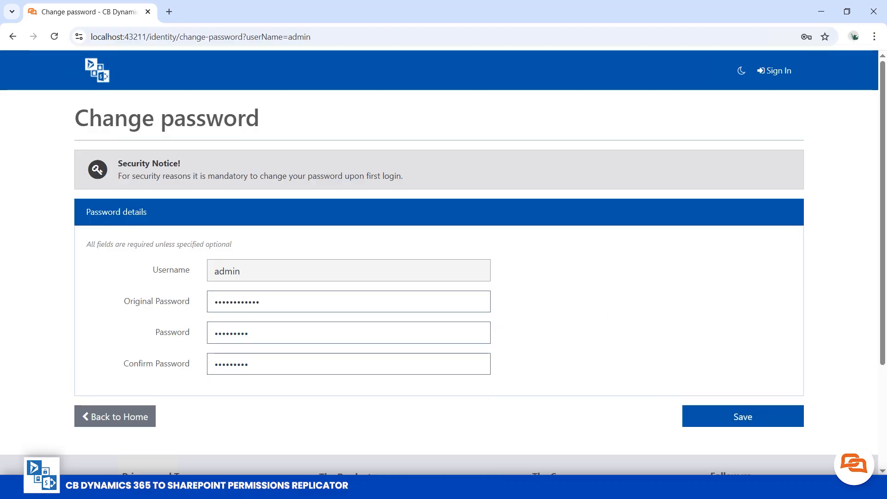
{"action": "left_click", "coordinate": [743, 417]}
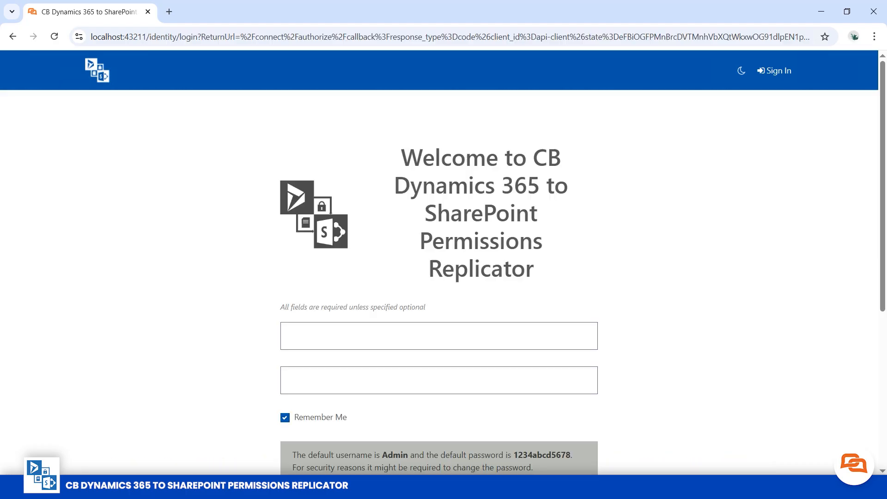
- Sign in again as Admin with the new password
{"action": "left_click", "coordinate": [439, 336]}
{"action": "type", "text": "Admin"}
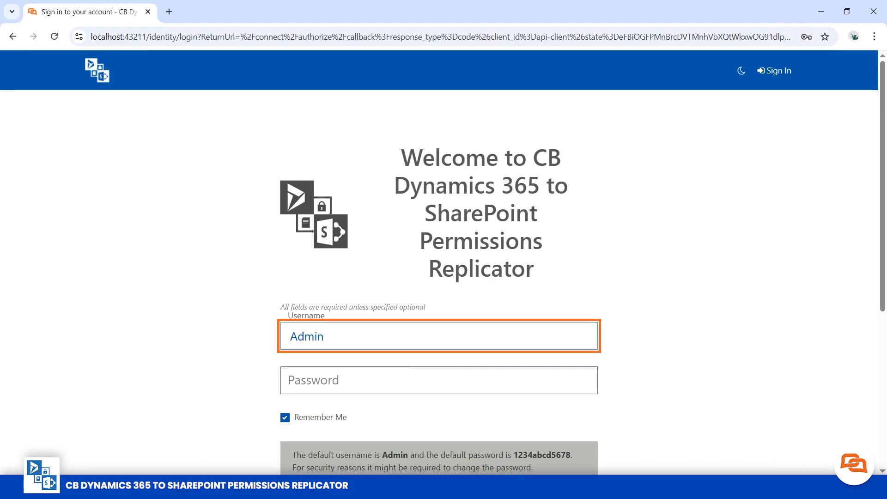
{"action": "key", "text": "Tab"}
{"action": "type", "text": "•••••••••"}
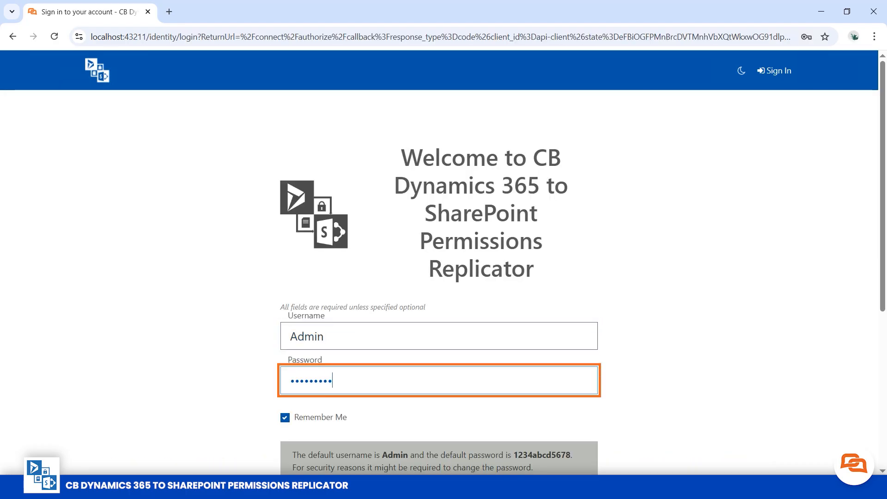
{"action": "scroll", "coordinate": [439, 282], "scroll_direction": "down", "scroll_amount": 2}
{"action": "scroll", "coordinate": [439, 282], "scroll_direction": "down", "scroll_amount": 1}
{"action": "left_click", "coordinate": [439, 337]}
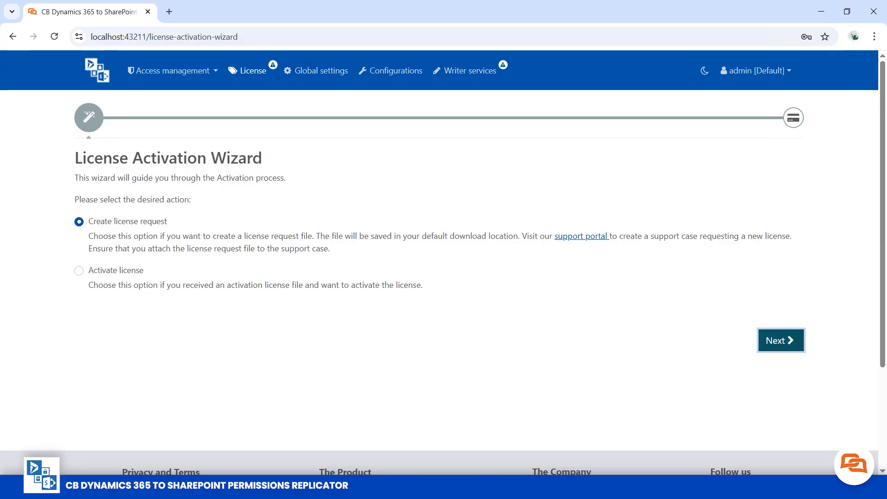
- Create the license request file and show the download in its folder
{"action": "left_click", "coordinate": [781, 340]}
{"action": "mouse_move", "coordinate": [786, 70]}
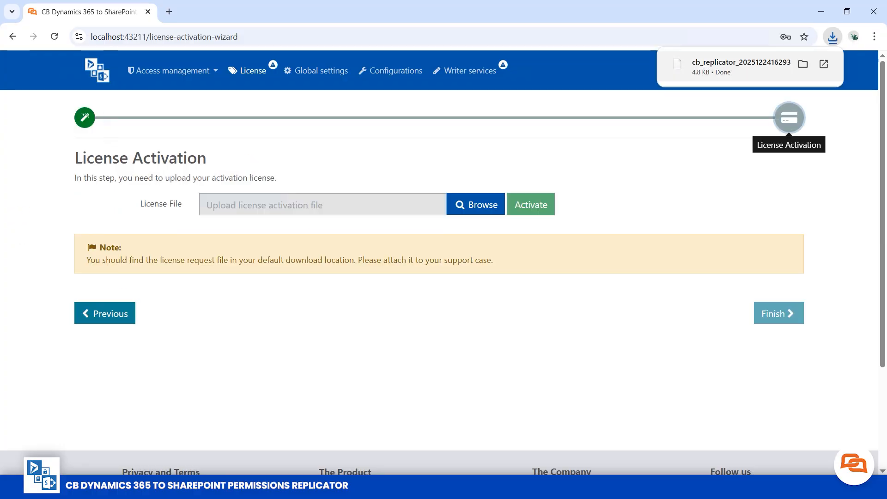
{"action": "left_click", "coordinate": [803, 63]}
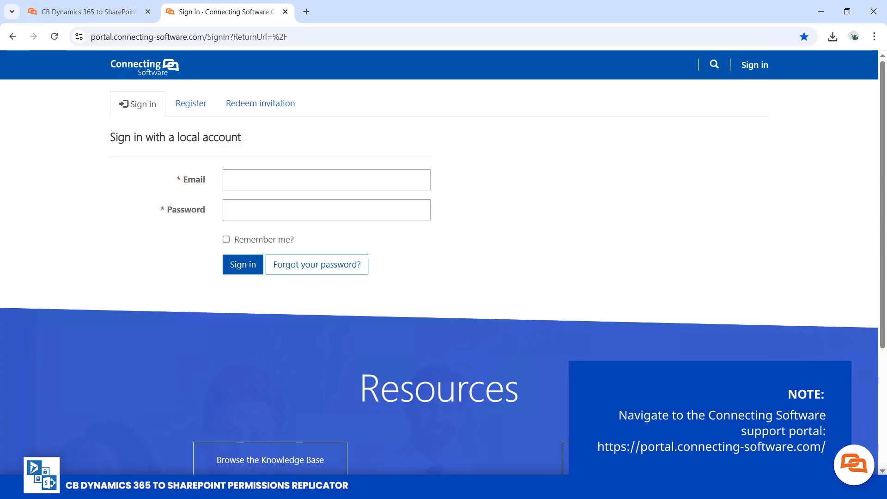
- Sign in to the Connecting Software support portal with the account e-mail and password
{"action": "left_click", "coordinate": [231, 210]}
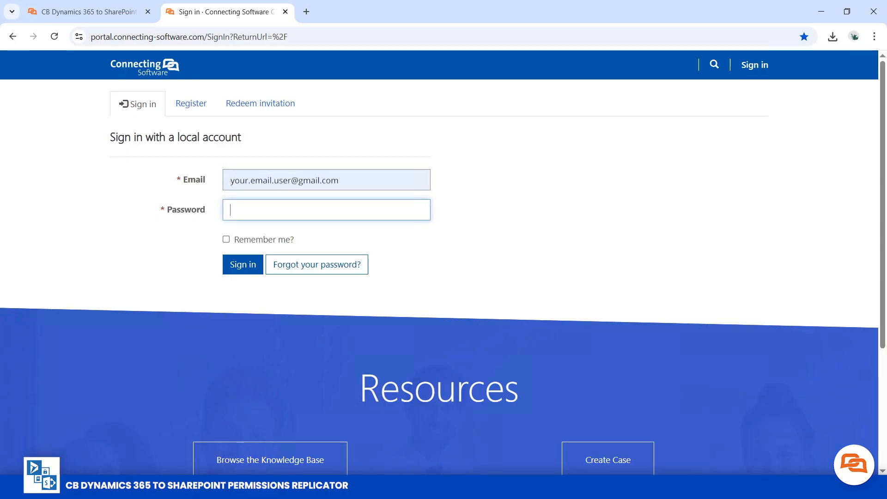
{"action": "type", "text": "*********"}
{"action": "key", "text": "Return"}
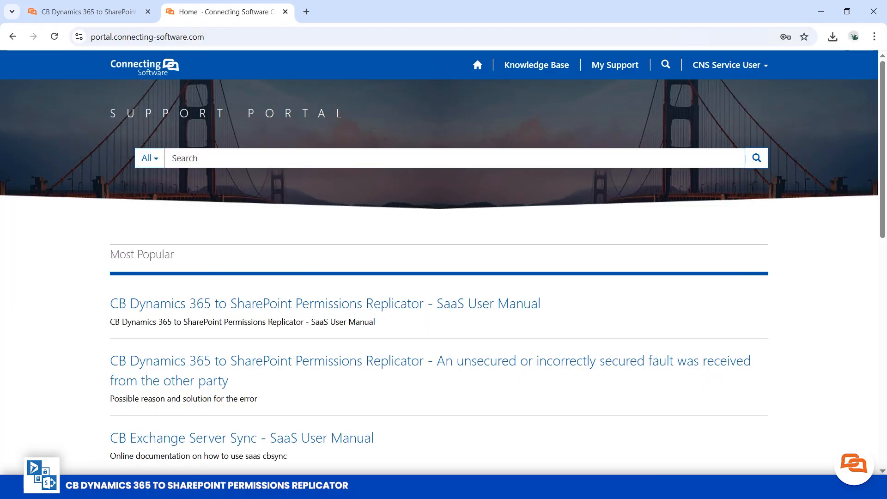
- Open a new support case with the title "License Request"
{"action": "left_click", "coordinate": [615, 65]}
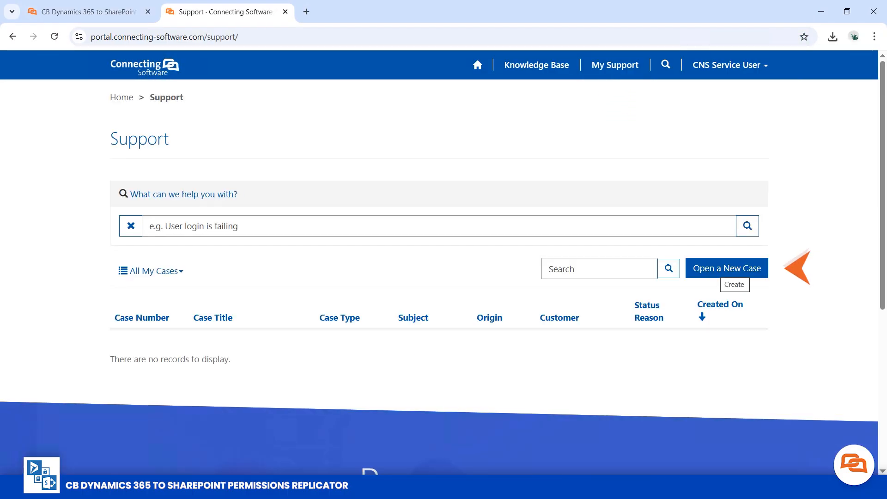
{"action": "left_click", "coordinate": [727, 269]}
{"action": "type", "text": "License Request"}
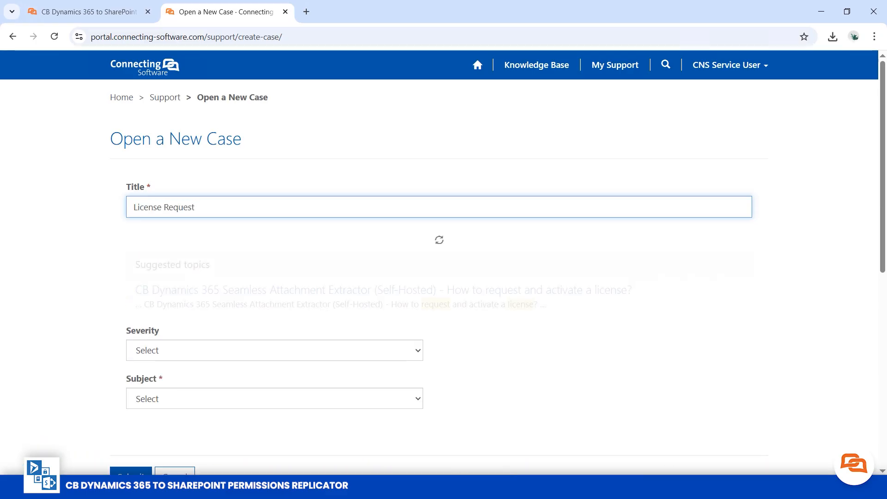
- Set the case's subject to CB Dynamics 365 to SharePoint Permissions Replicator and its deployment type to Self-Hosted
{"action": "scroll", "coordinate": [439, 277], "scroll_direction": "down", "scroll_amount": 8}
{"action": "left_click", "coordinate": [275, 311]}
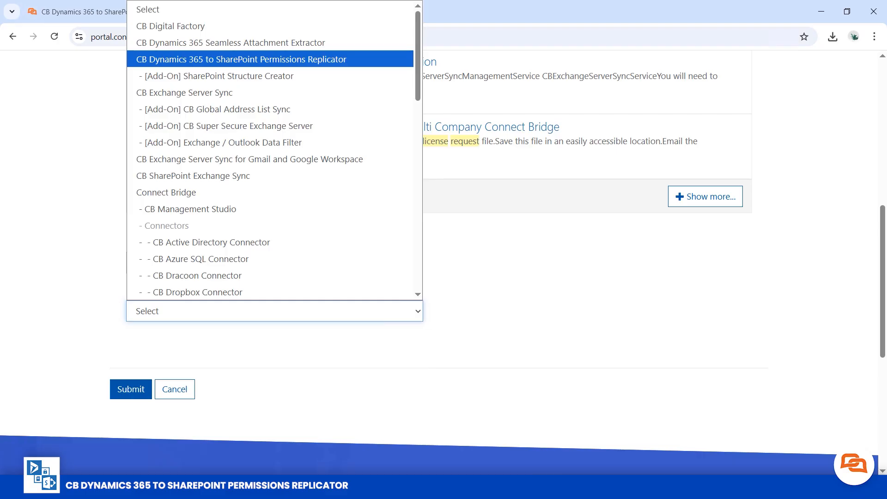
{"action": "left_click", "coordinate": [241, 59]}
{"action": "scroll", "coordinate": [274, 185], "scroll_direction": "down", "scroll_amount": 1}
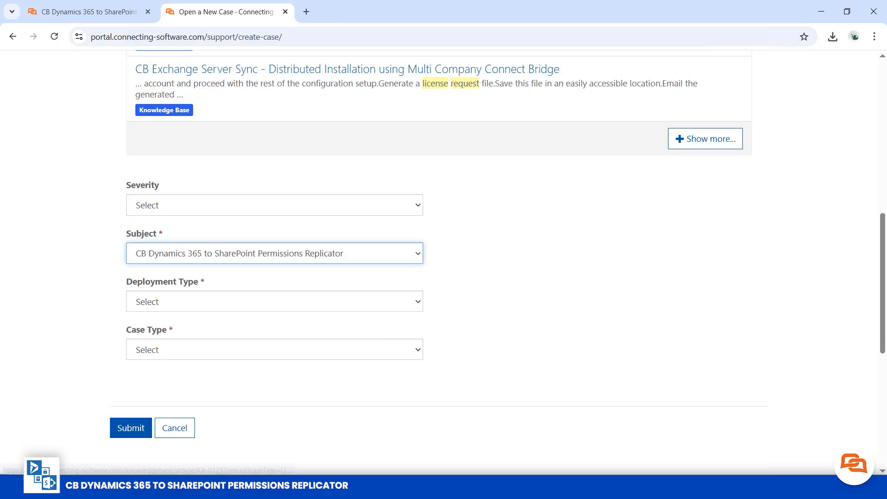
{"action": "left_click", "coordinate": [275, 302]}
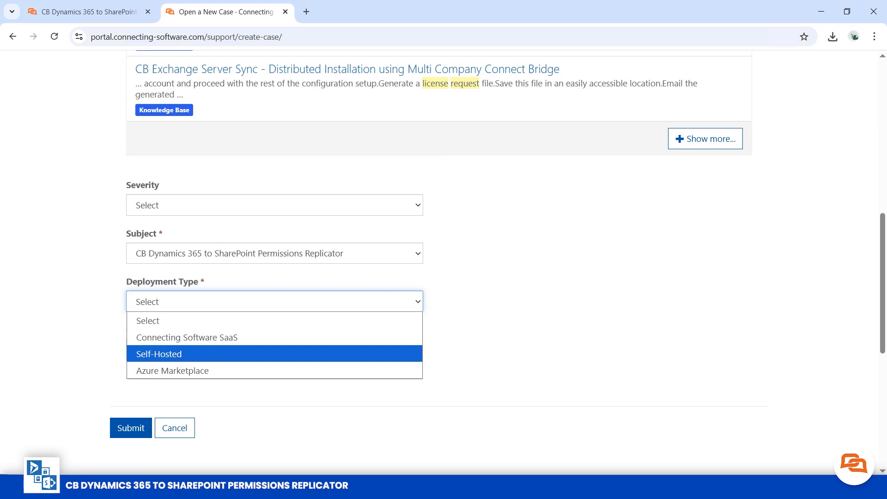
{"action": "left_click", "coordinate": [274, 354]}
- Set the case type to License Request and the license type to Trial
{"action": "scroll", "coordinate": [274, 354], "scroll_direction": "down", "scroll_amount": 1}
{"action": "left_click", "coordinate": [275, 340]}
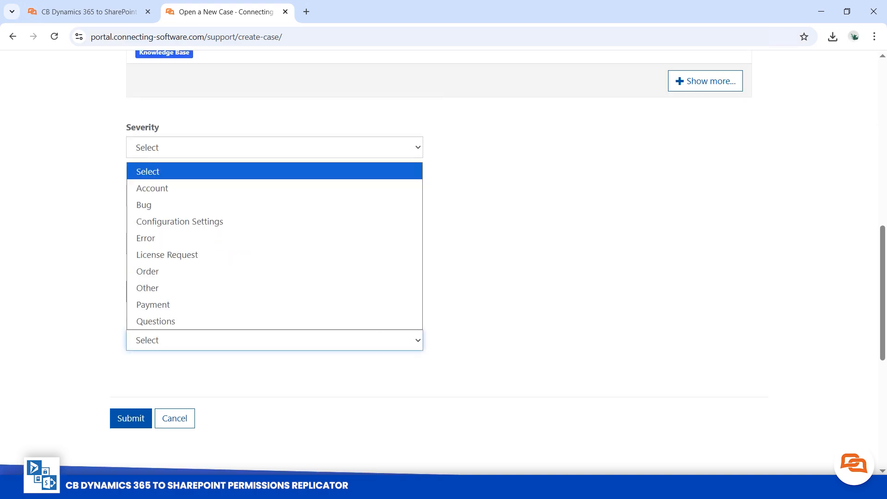
{"action": "left_click", "coordinate": [274, 254]}
{"action": "scroll", "coordinate": [274, 277], "scroll_direction": "down", "scroll_amount": 5}
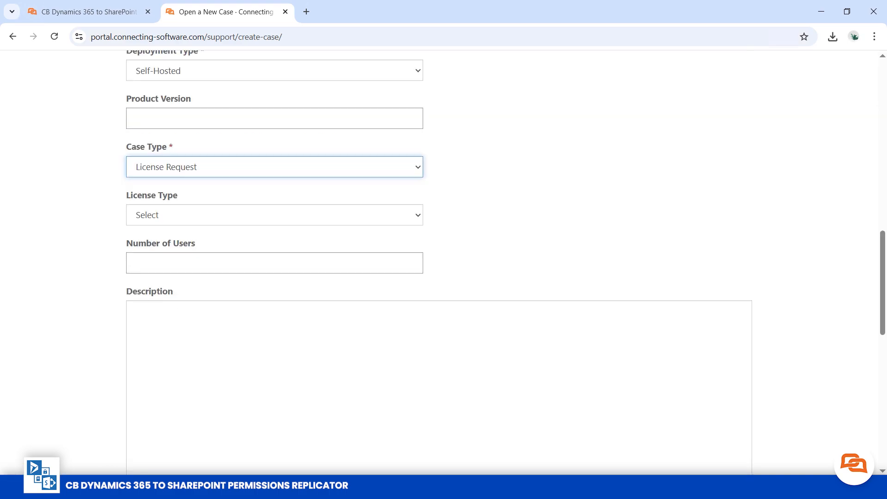
{"action": "left_click", "coordinate": [274, 157]}
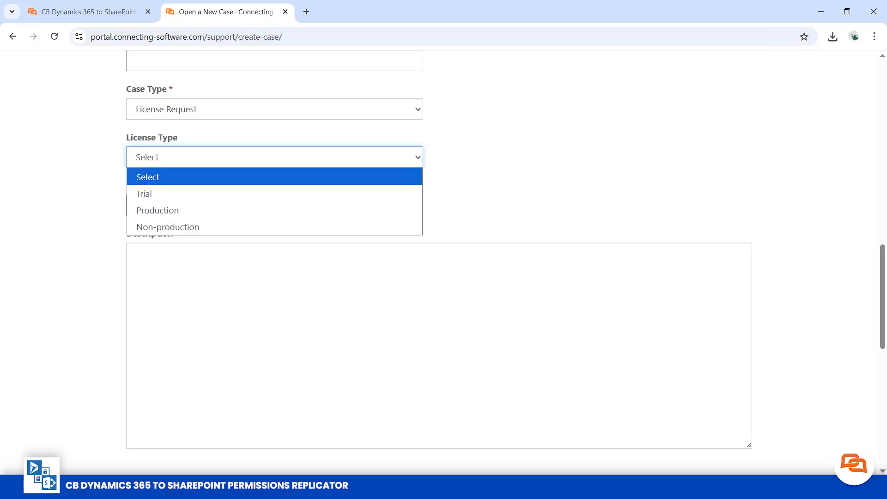
{"action": "left_click", "coordinate": [275, 193]}
- Attach cb_replicator_20251224162937.req from Downloads to the case and submit it
{"action": "scroll", "coordinate": [274, 194], "scroll_direction": "down", "scroll_amount": 2}
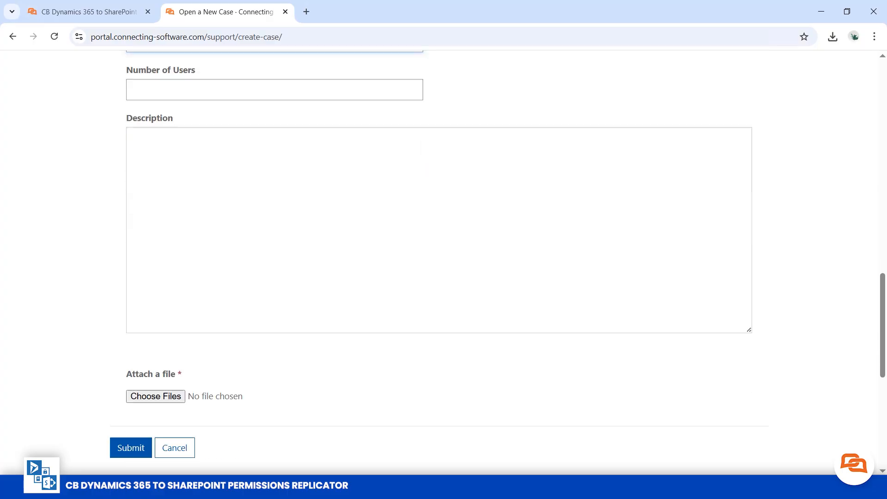
{"action": "left_click", "coordinate": [156, 396]}
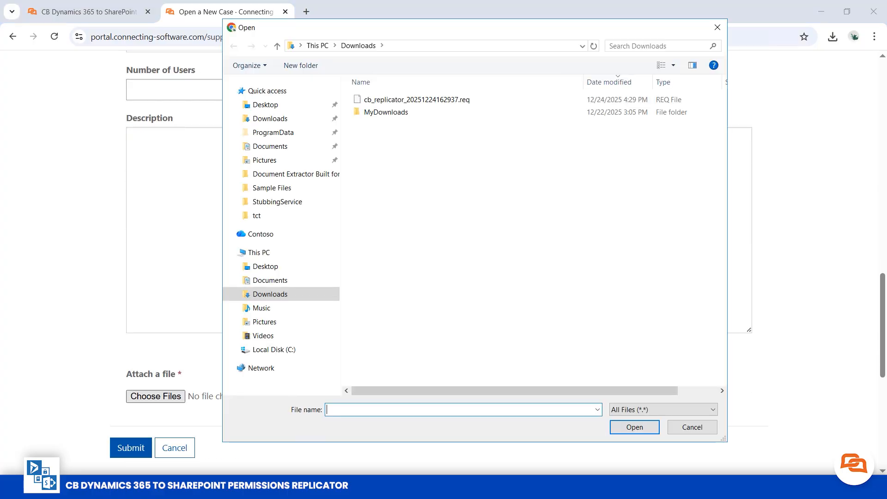
{"action": "left_click", "coordinate": [417, 100]}
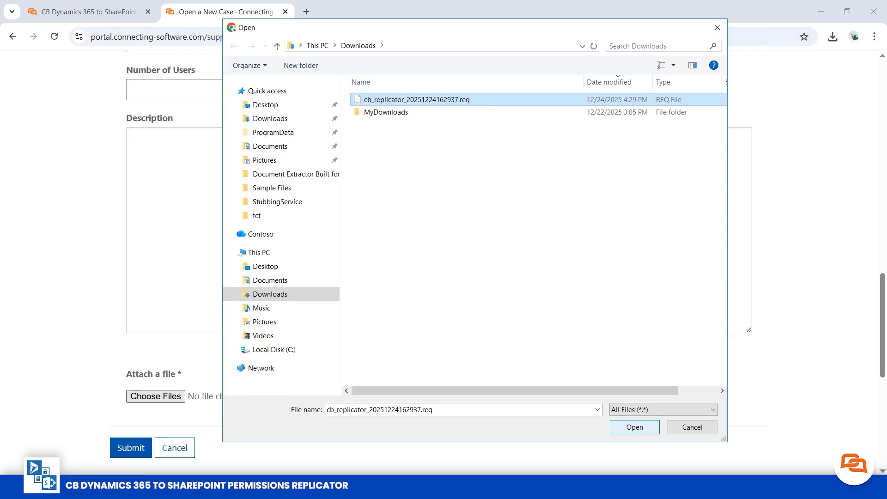
{"action": "left_click", "coordinate": [635, 427]}
{"action": "scroll", "coordinate": [439, 262], "scroll_direction": "down", "scroll_amount": 1}
{"action": "left_click", "coordinate": [131, 391]}
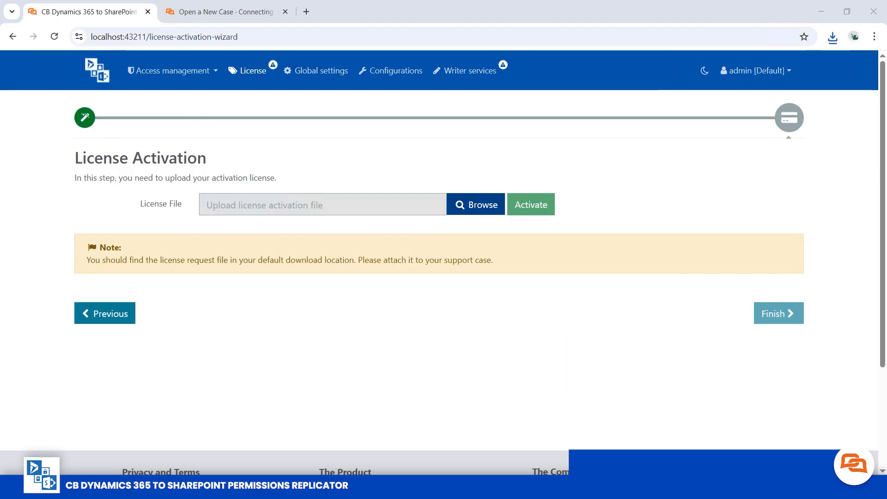
- Activate the license in the replicator's activation wizard using cb_replicator_20251224162937.lic and finish the wizard
{"action": "left_click", "coordinate": [476, 205]}
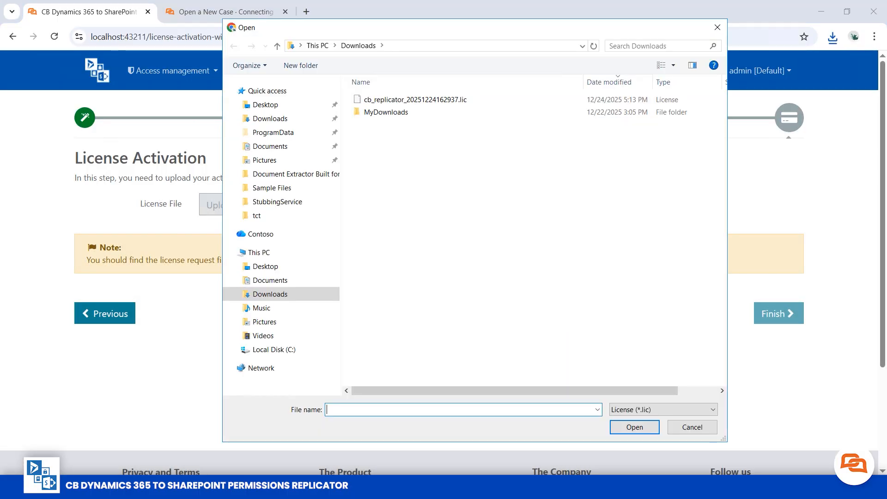
{"action": "double_click", "coordinate": [416, 100]}
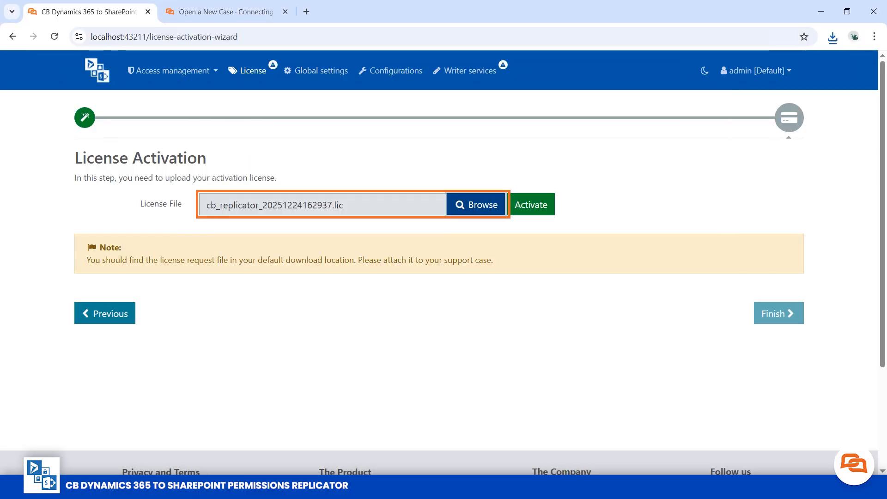
{"action": "left_click", "coordinate": [530, 205]}
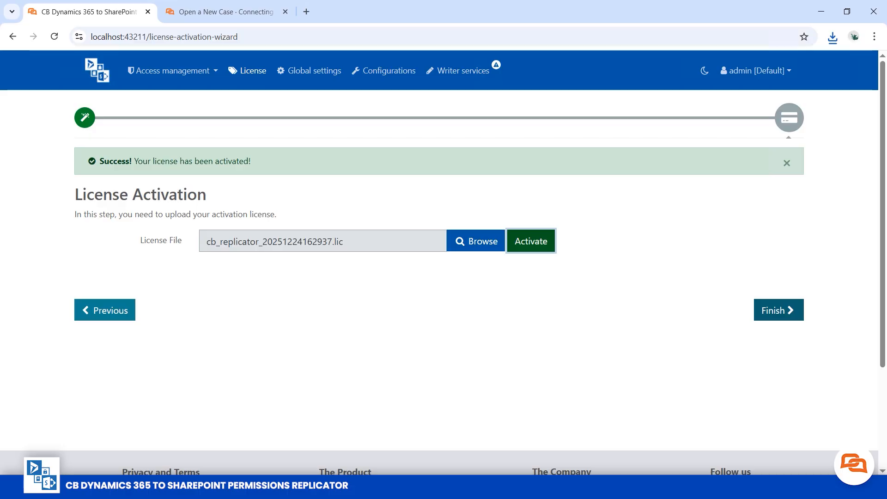
{"action": "left_click", "coordinate": [779, 310]}
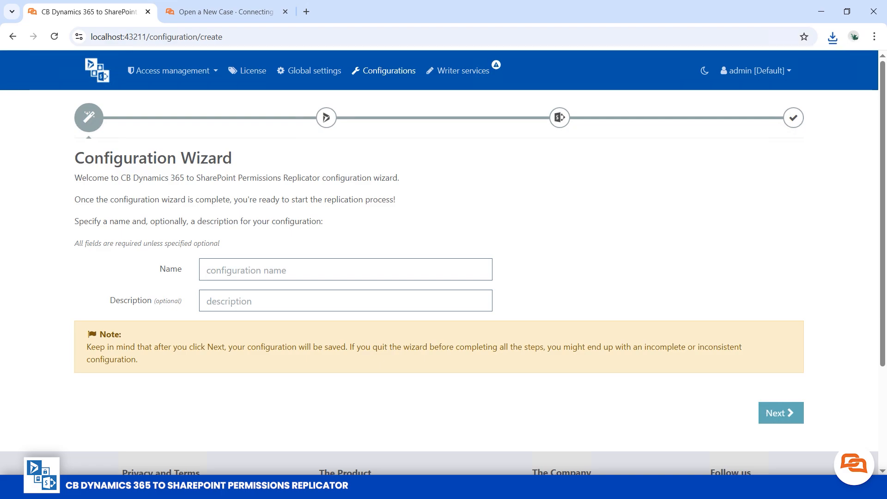
- Name the new configuration UAT, describe it as UAT Config, and continue to the Dynamics 365 connection settings
{"action": "left_click", "coordinate": [346, 270]}
{"action": "type", "text": "UAT"}
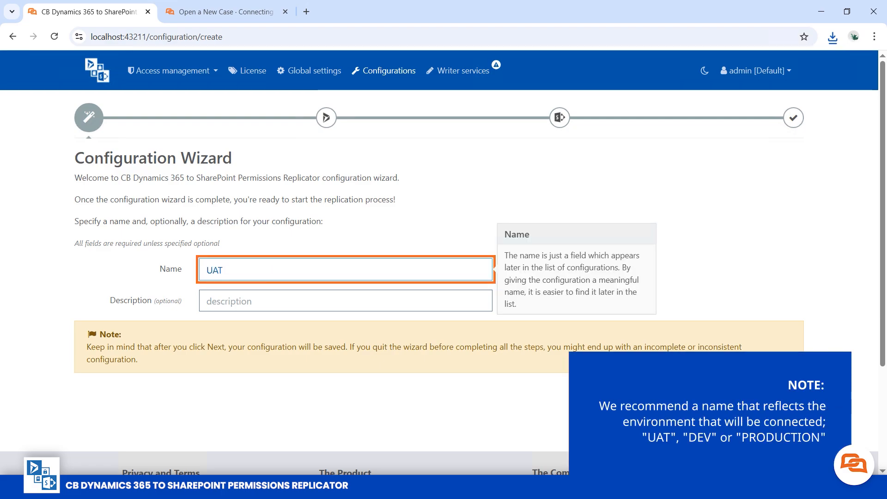
{"action": "left_click", "coordinate": [346, 301]}
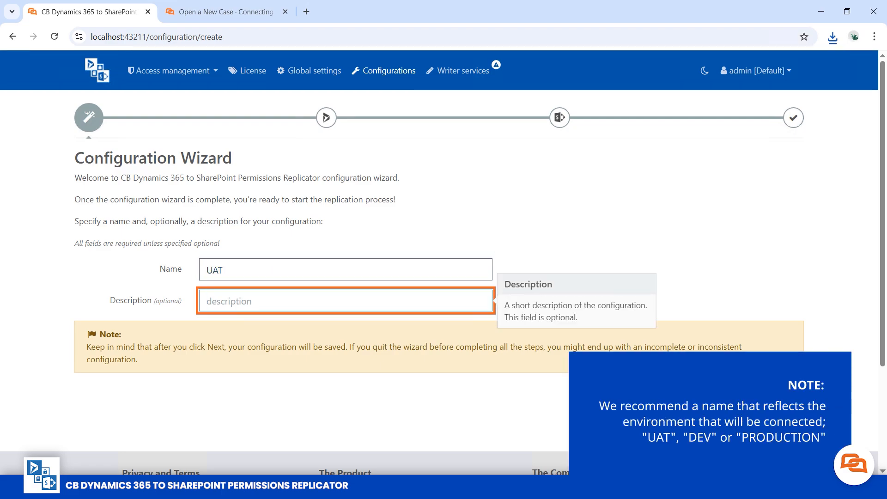
{"action": "type", "text": "UAT"}
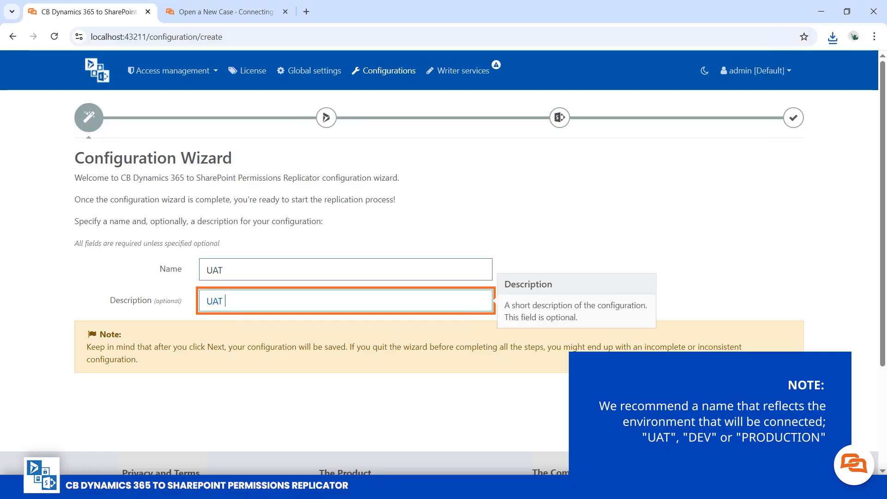
{"action": "type", "text": " Config"}
{"action": "key", "text": "Tab"}
{"action": "key", "text": "Return"}
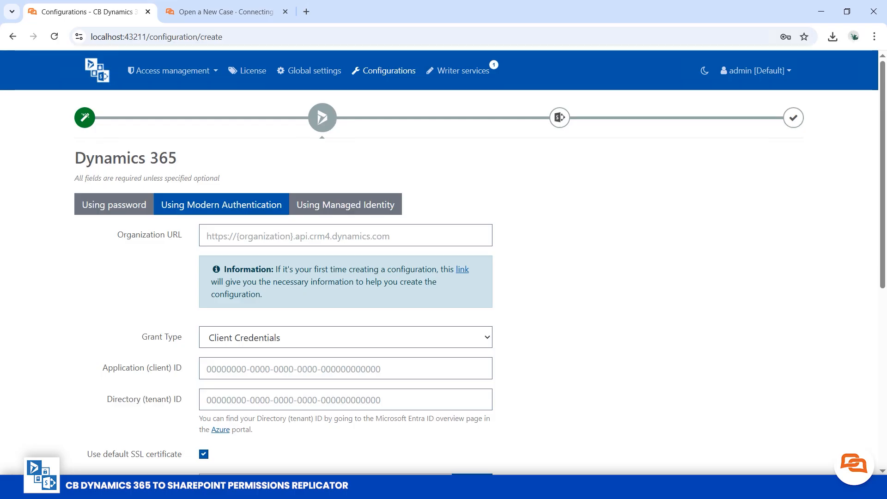
- Review the managed identity and password options, keep Modern Authentication for Dynamics 365, and set its grant type to Authorization Code
{"action": "left_click", "coordinate": [346, 205]}
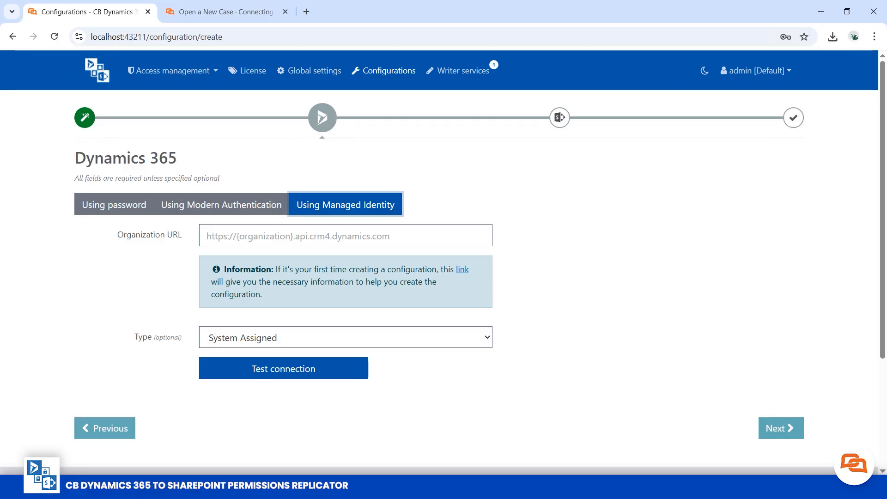
{"action": "left_click", "coordinate": [114, 205]}
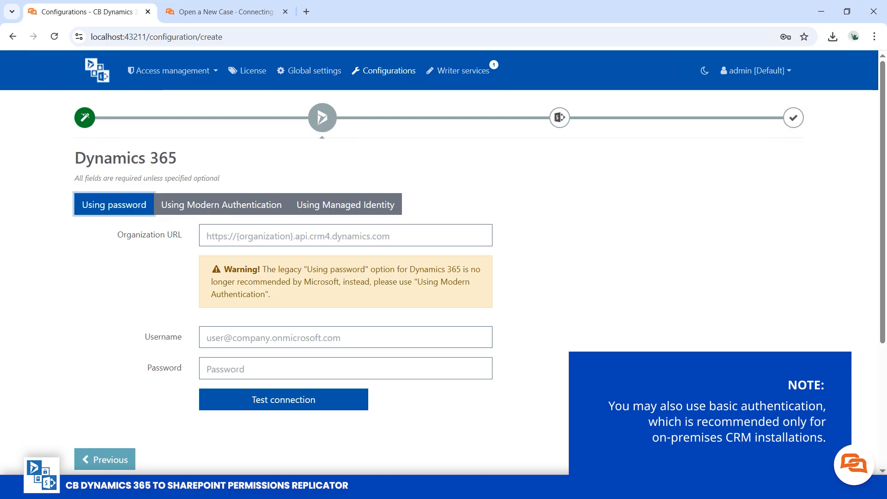
{"action": "left_click", "coordinate": [221, 204]}
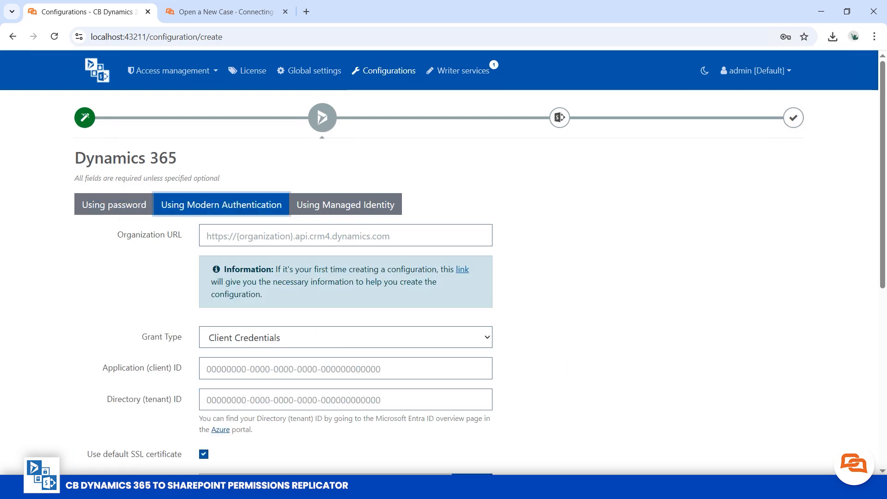
{"action": "scroll", "coordinate": [345, 279], "scroll_direction": "down", "scroll_amount": 1}
{"action": "left_click", "coordinate": [345, 279]}
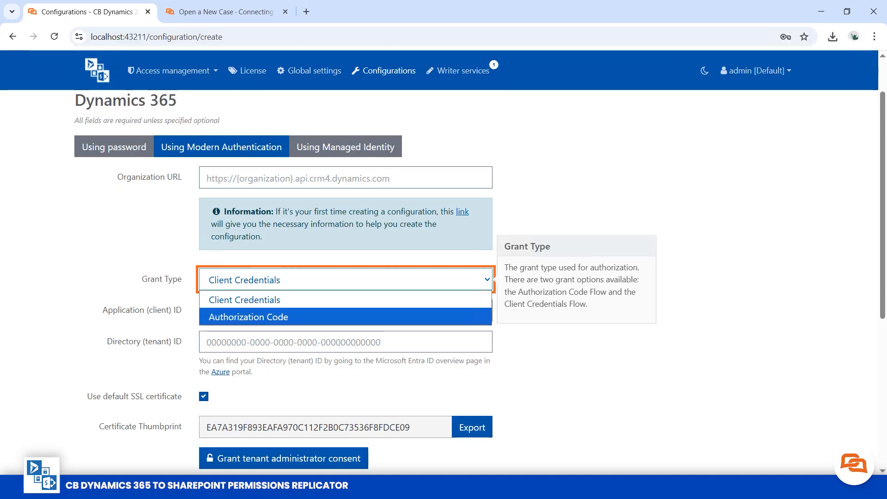
{"action": "left_click", "coordinate": [345, 317]}
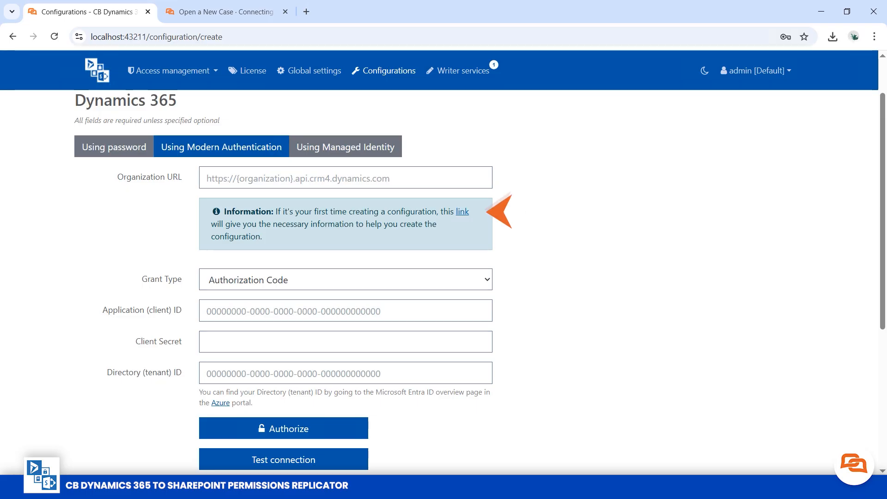
- Open the linked Modern Authentication guide and read its instructions for registering an application and filling in the form
{"action": "left_click", "coordinate": [462, 212]}
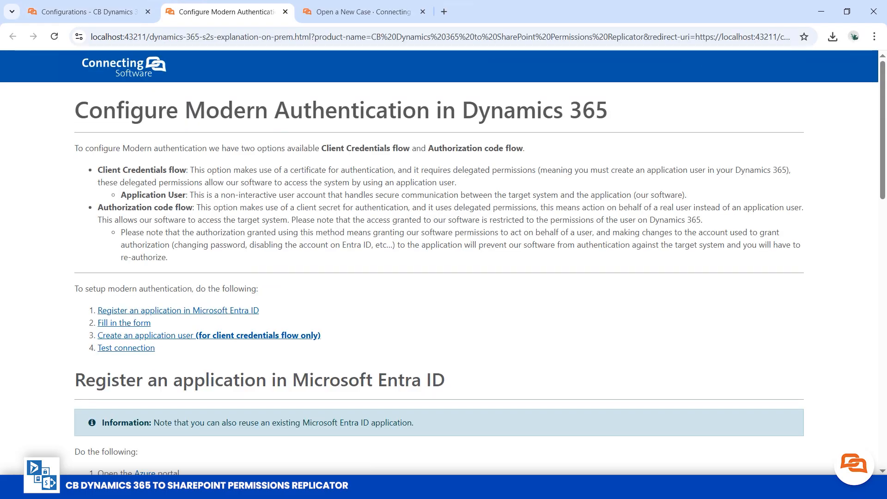
{"action": "scroll", "coordinate": [439, 277], "scroll_direction": "down", "scroll_amount": 10}
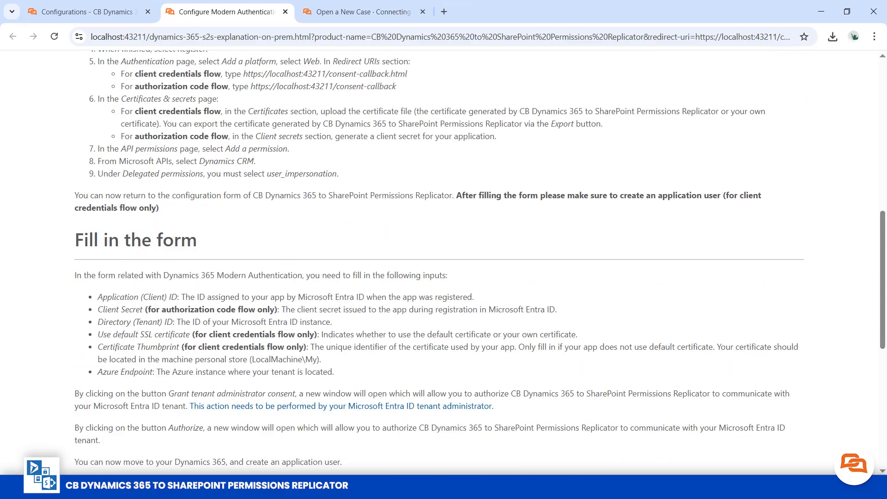
{"action": "scroll", "coordinate": [439, 277], "scroll_direction": "down", "scroll_amount": 7}
{"action": "scroll", "coordinate": [439, 277], "scroll_direction": "up", "scroll_amount": 10}
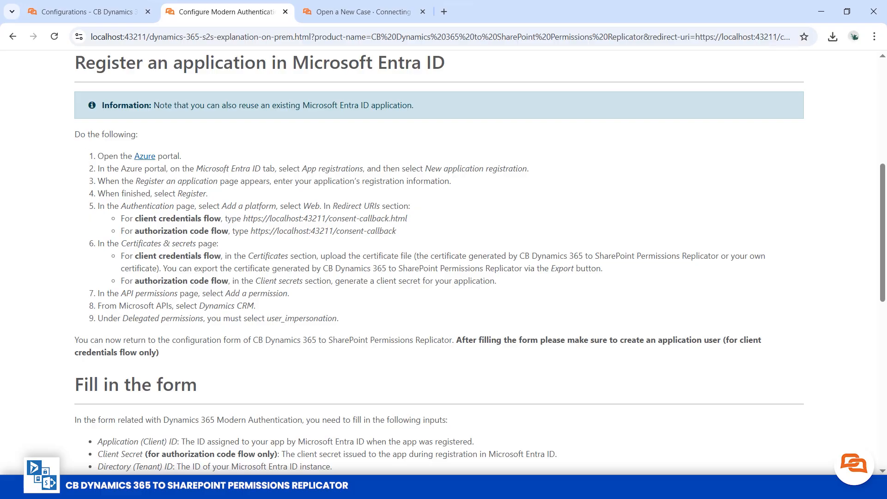
- Switch to the Azure portal from the guide and register a new Microsoft Entra ID application named CBReplicator
{"action": "left_click", "coordinate": [145, 156]}
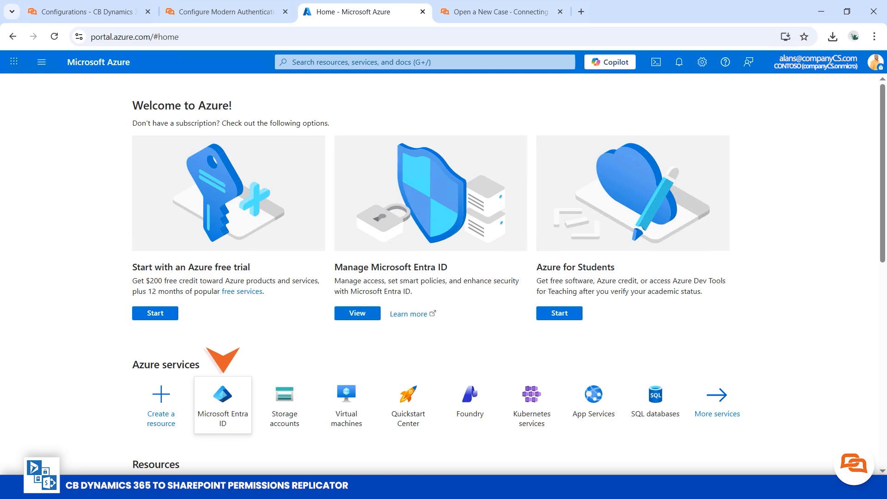
{"action": "left_click", "coordinate": [222, 397]}
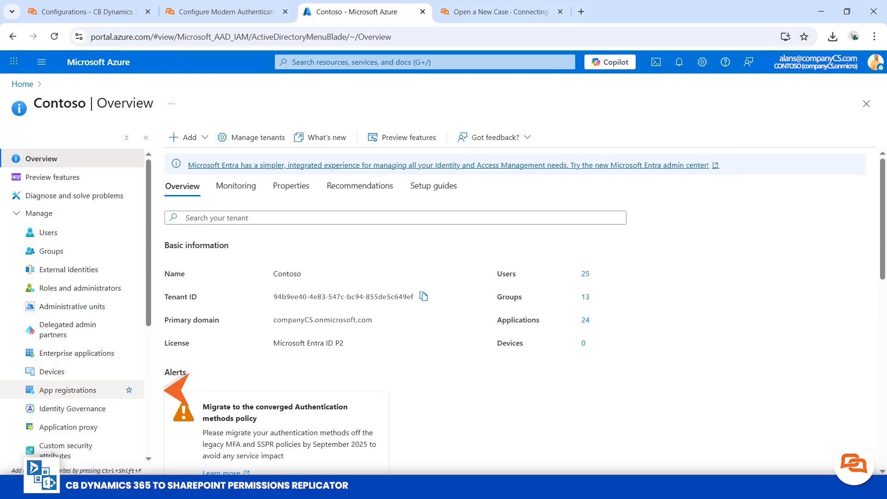
{"action": "left_click", "coordinate": [68, 389]}
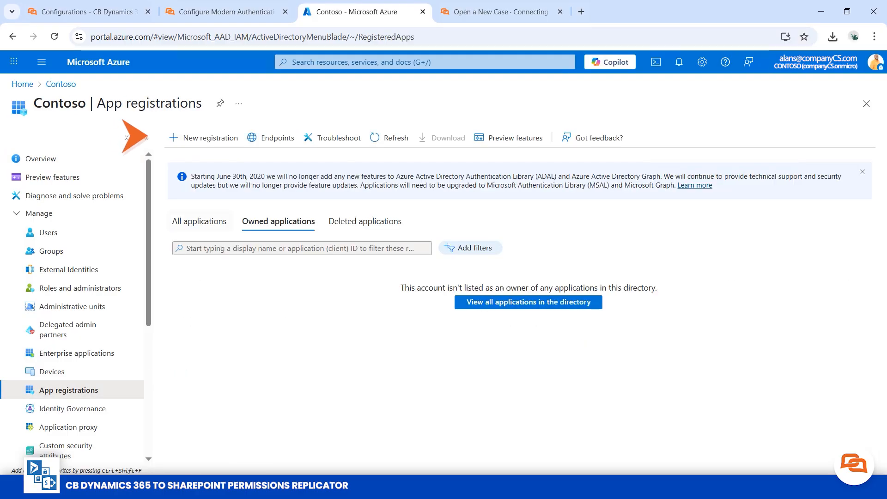
{"action": "left_click", "coordinate": [203, 137]}
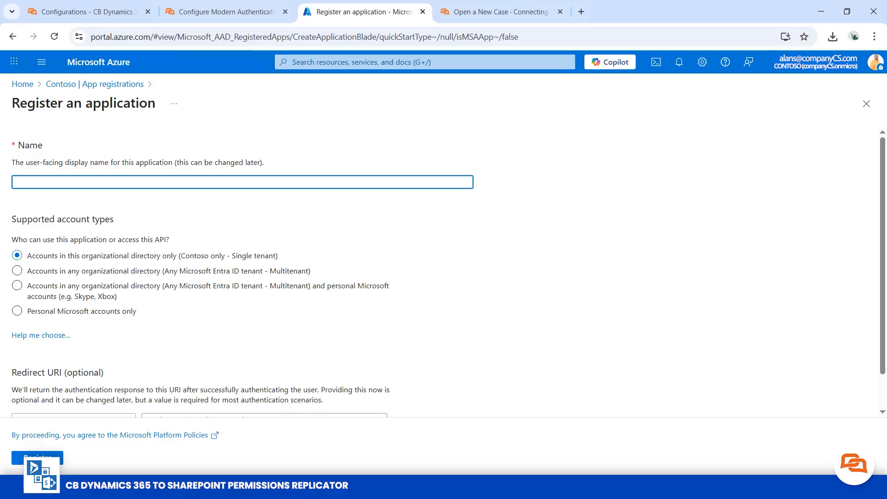
{"action": "type", "text": "CBReplicator"}
{"action": "key", "text": "Return"}
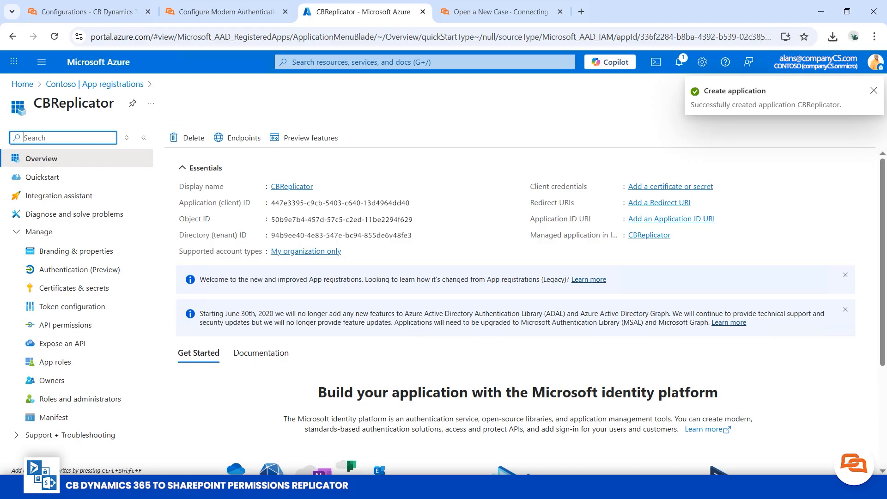
{"action": "left_click", "coordinate": [226, 12]}
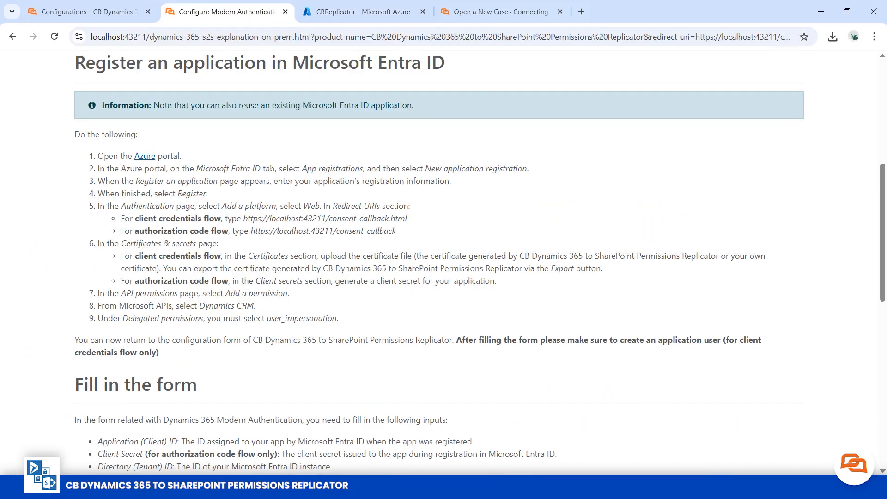
{"action": "left_click_drag", "start_coordinate": [250, 231], "coordinate": [397, 230]}
{"action": "key", "text": "ctrl+c"}
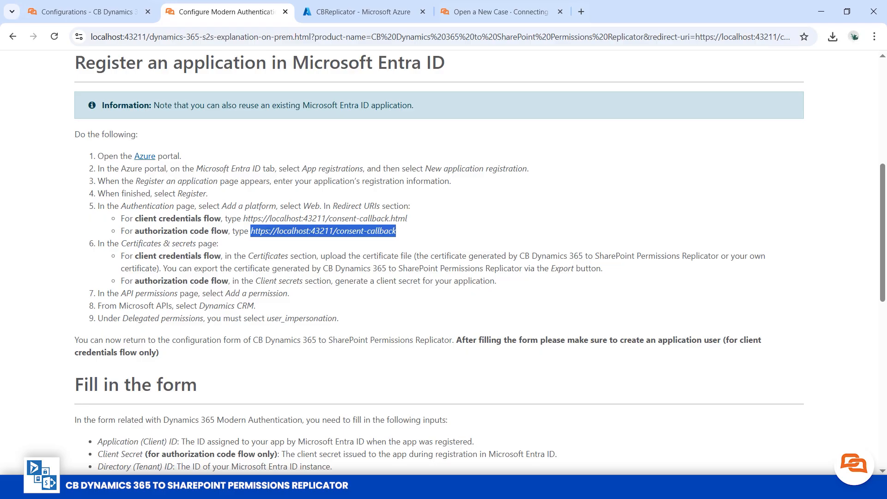
{"action": "key", "text": "ctrl+Tab"}
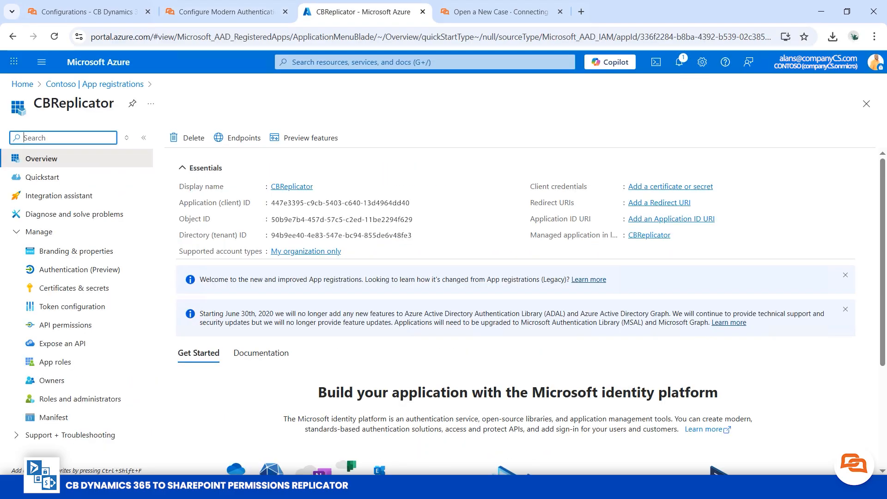
{"action": "left_click", "coordinate": [80, 269]}
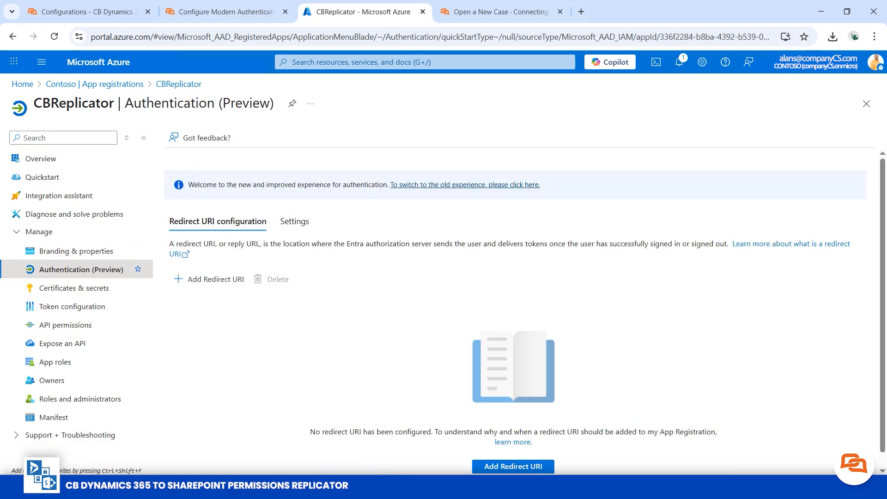
{"action": "left_click", "coordinate": [209, 279]}
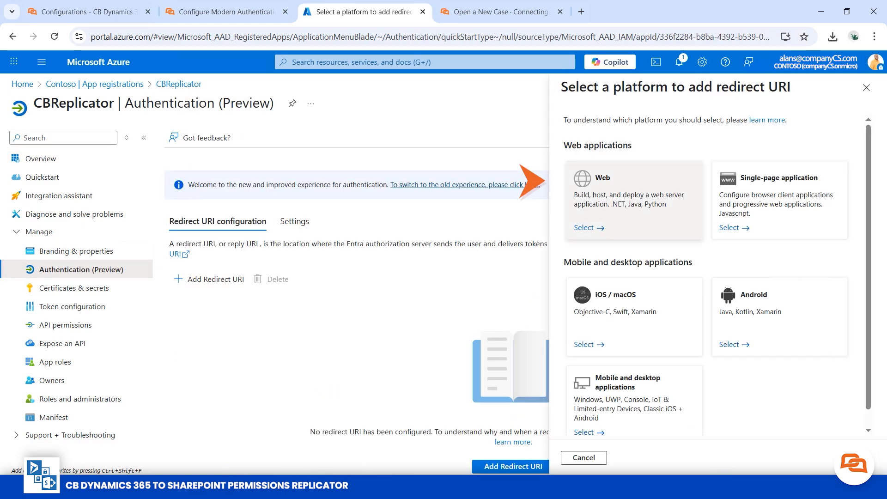
{"action": "left_click", "coordinate": [635, 200]}
{"action": "left_click", "coordinate": [693, 177]}
{"action": "key", "text": "ctrl+v"}
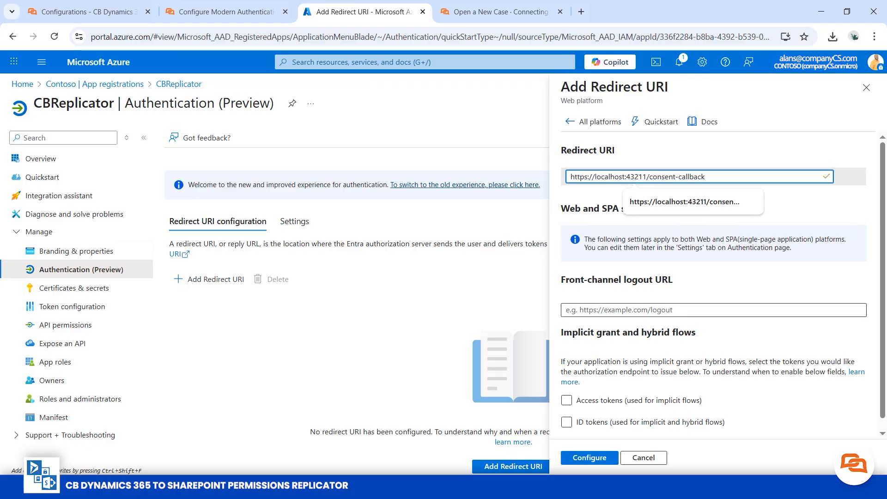
{"action": "left_click", "coordinate": [590, 457]}
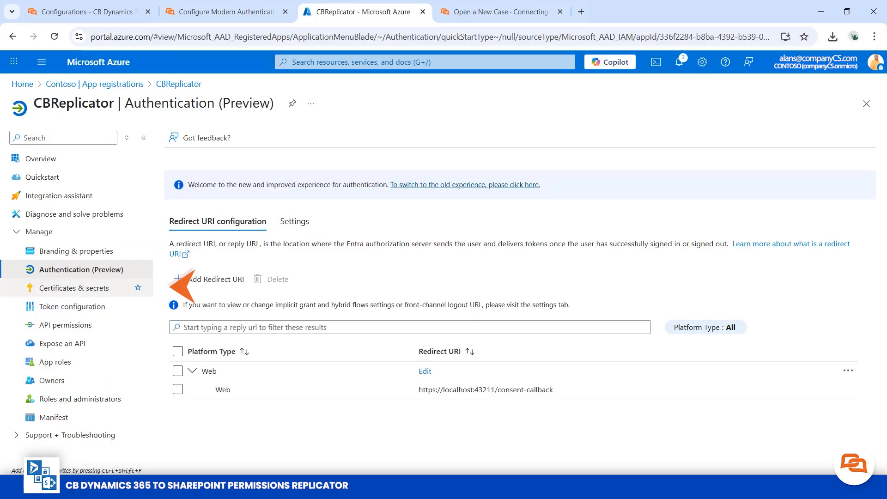
- Create a client secret for the application with the description CBReplicator
{"action": "left_click", "coordinate": [99, 284]}
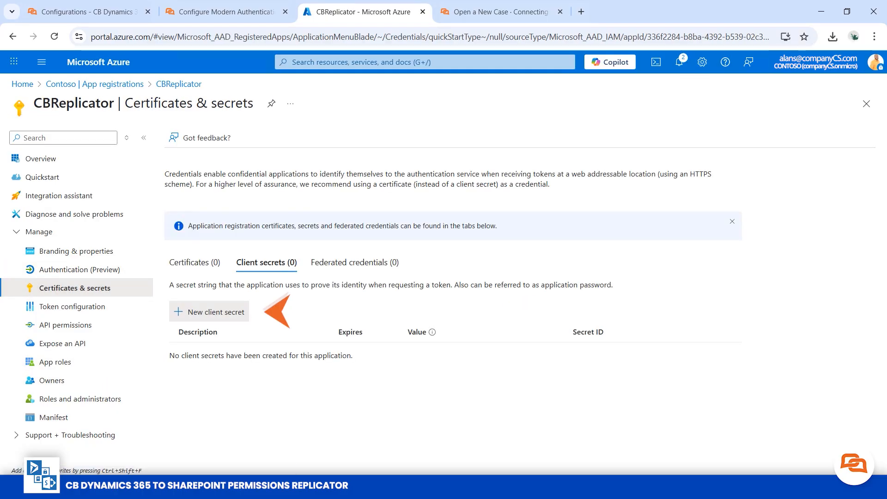
{"action": "left_click", "coordinate": [210, 312]}
{"action": "type", "text": "C"}
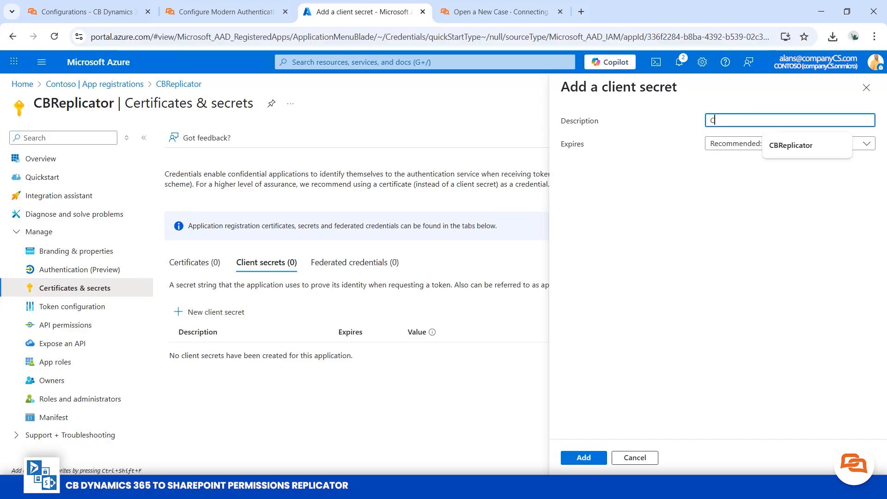
{"action": "type", "text": "BReplicator"}
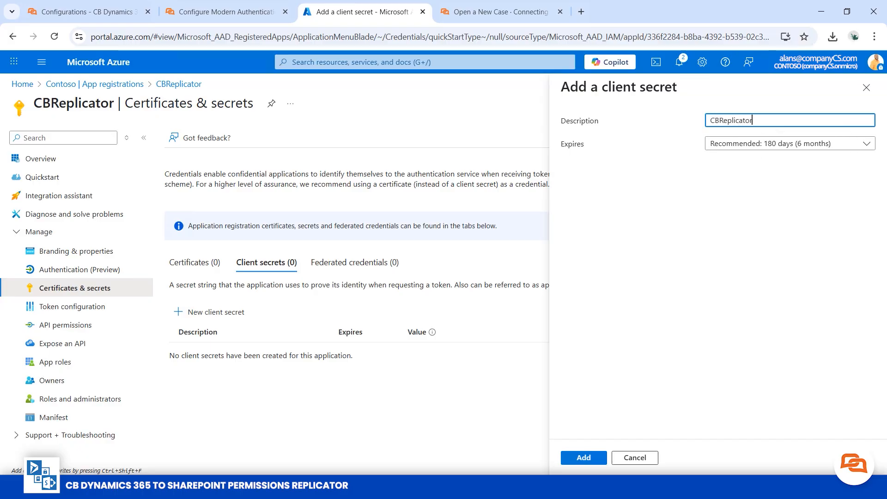
{"action": "left_click", "coordinate": [583, 458]}
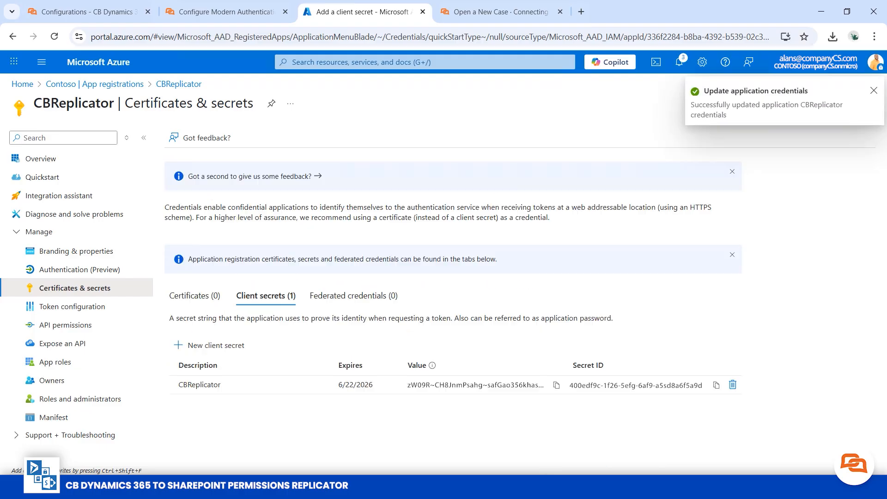
- Copy the new client secret's value, paste it into an empty Notepad document, and return to the Azure portal
{"action": "left_click", "coordinate": [557, 385]}
{"action": "key", "text": "alt+Tab"}
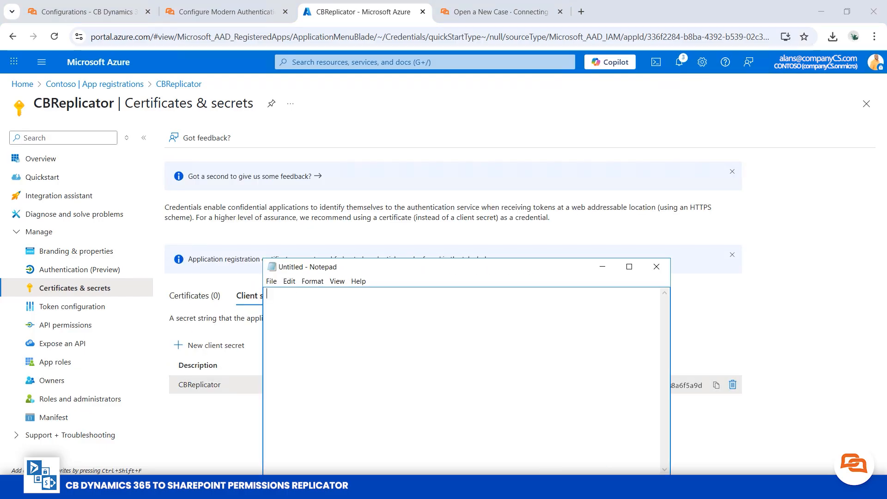
{"action": "key", "text": "ctrl+v"}
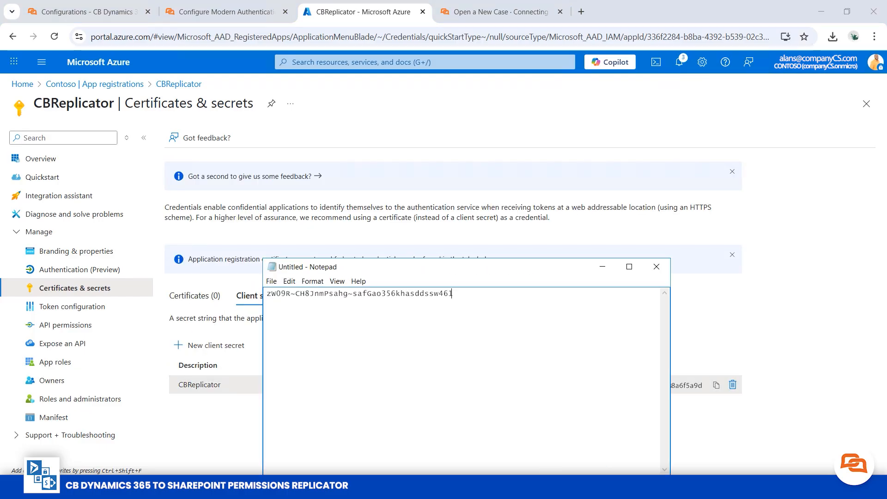
{"action": "key", "text": "alt+Tab"}
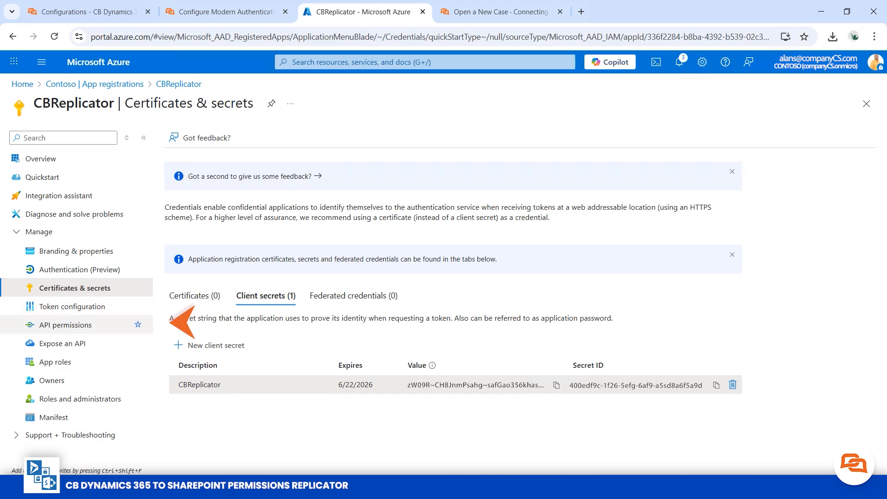
- Add the delegated Dynamics CRM permission user_impersonation to CBReplicator and grant admin consent for Contoso
{"action": "left_click", "coordinate": [66, 325]}
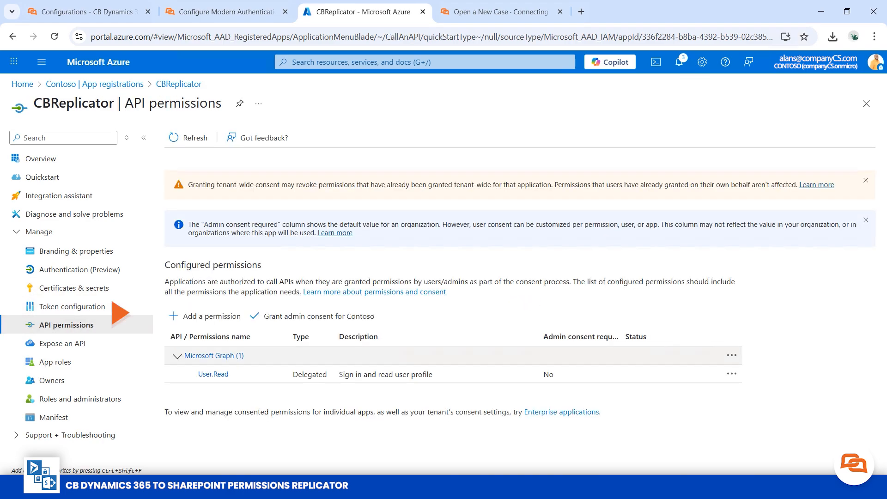
{"action": "left_click", "coordinate": [206, 316]}
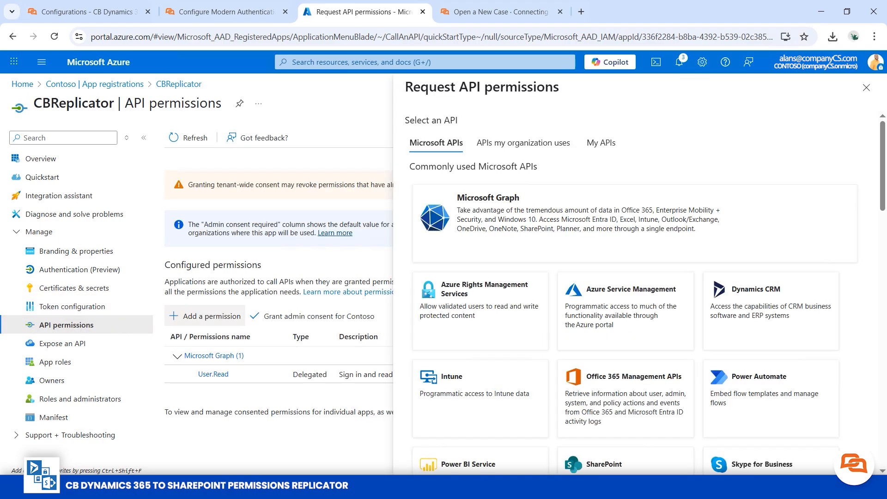
{"action": "left_click", "coordinate": [770, 309]}
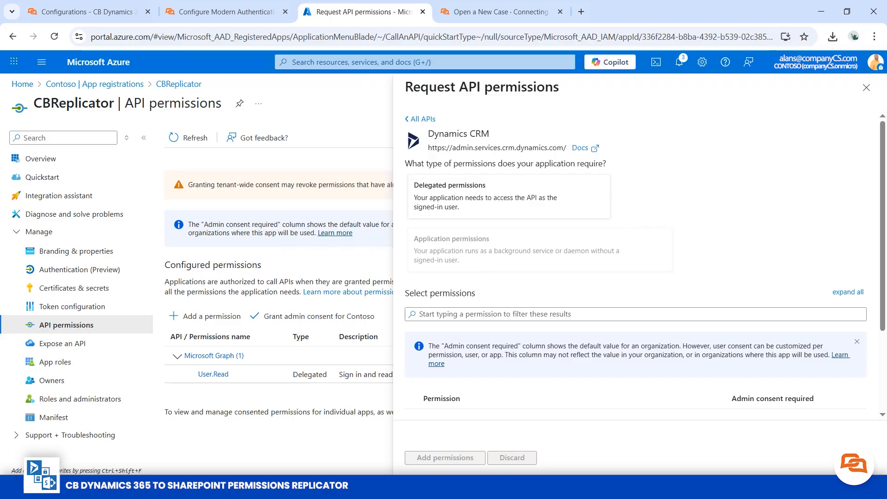
{"action": "scroll", "coordinate": [635, 268], "scroll_direction": "down", "scroll_amount": 3}
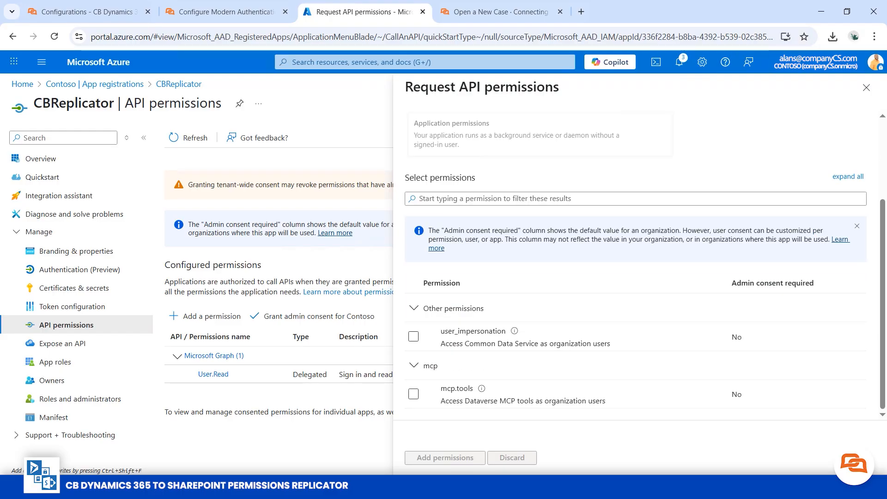
{"action": "left_click", "coordinate": [413, 336]}
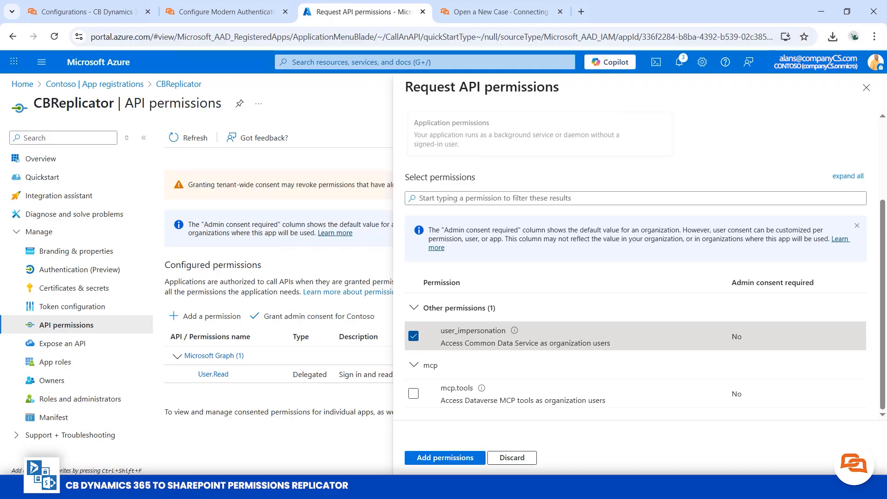
{"action": "left_click", "coordinate": [445, 457]}
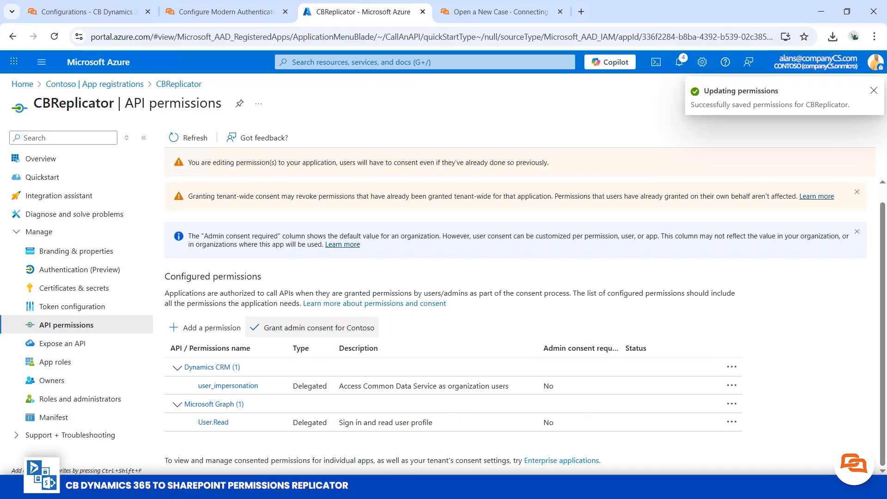
{"action": "left_click", "coordinate": [311, 327]}
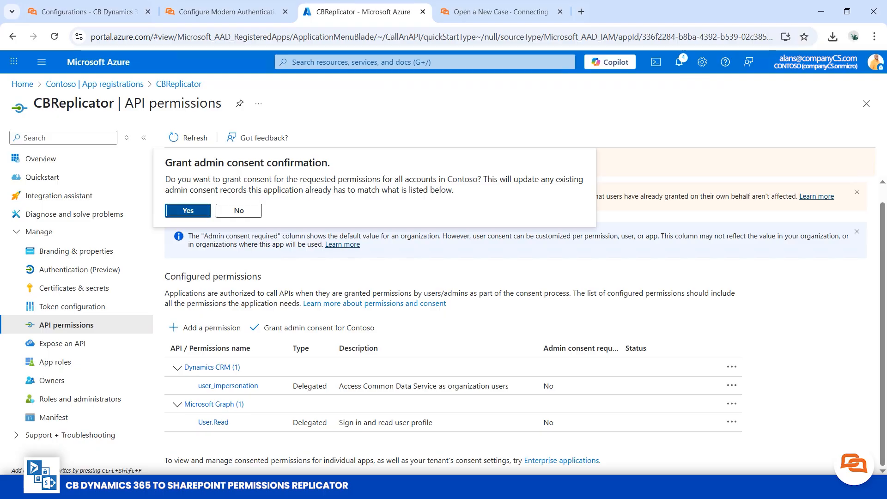
{"action": "left_click", "coordinate": [187, 210]}
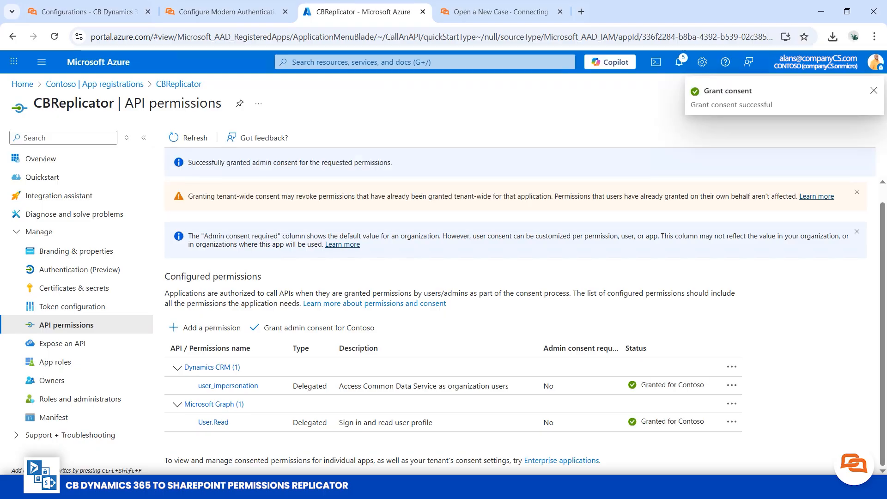
{"action": "key", "text": "ctrl+shift+Tab"}
{"action": "scroll", "coordinate": [439, 259], "scroll_direction": "down", "scroll_amount": 3}
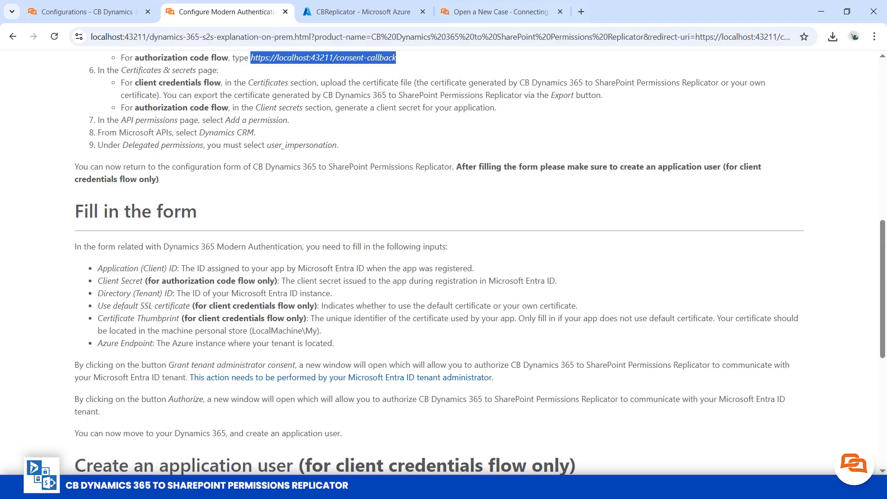
{"action": "key", "text": "ctrl+shift+Tab"}
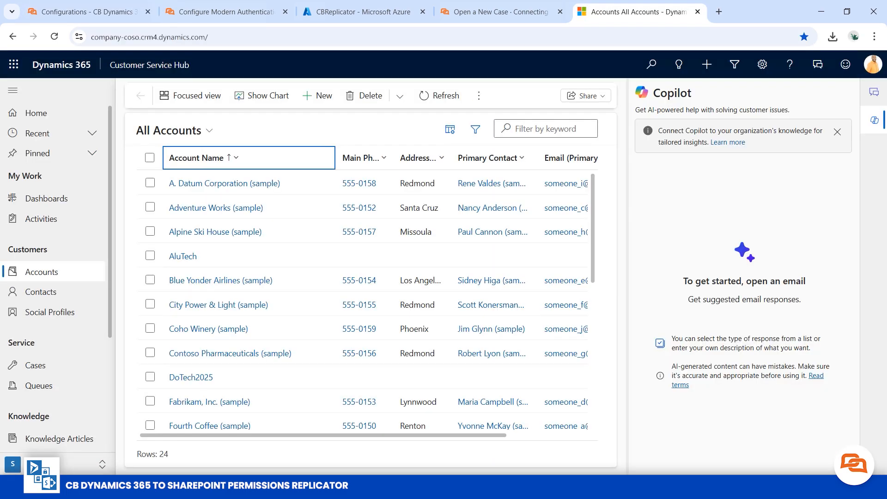
{"action": "key", "text": "ctrl+l"}
{"action": "key", "text": "ctrl+Tab"}
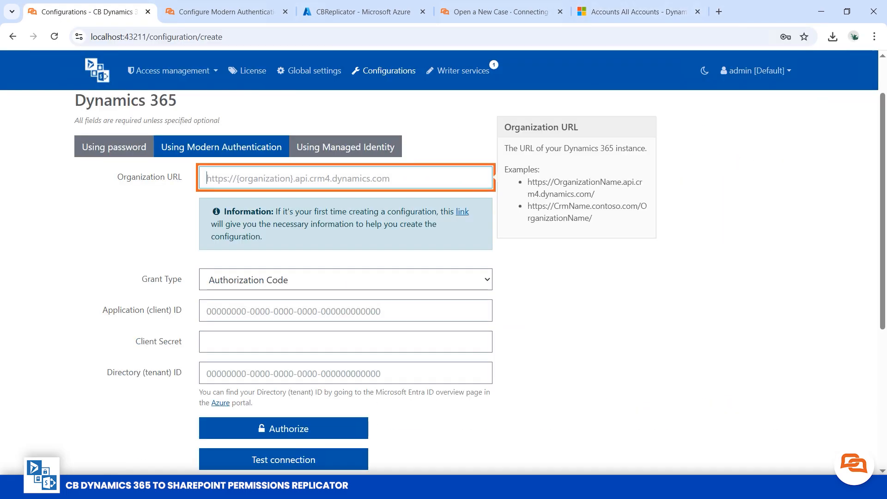
{"action": "key", "text": "ctrl+v"}
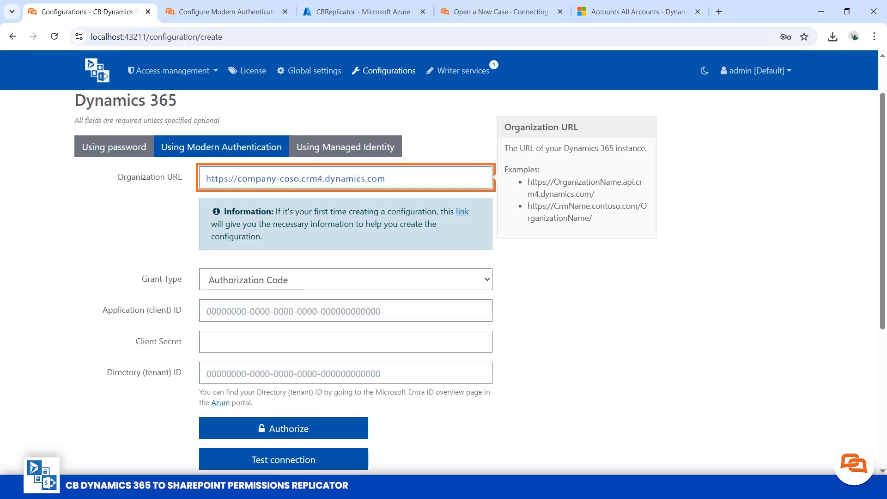
- Copy CBReplicator's application (client) ID and directory (tenant) ID from its Azure overview into the matching fields of the Dynamics 365 configuration
{"action": "key", "text": "ctrl+3"}
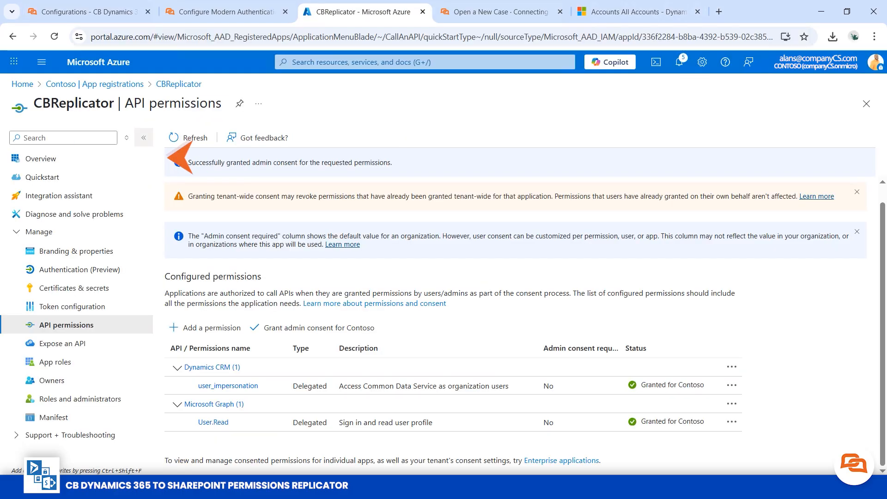
{"action": "left_click", "coordinate": [139, 159]}
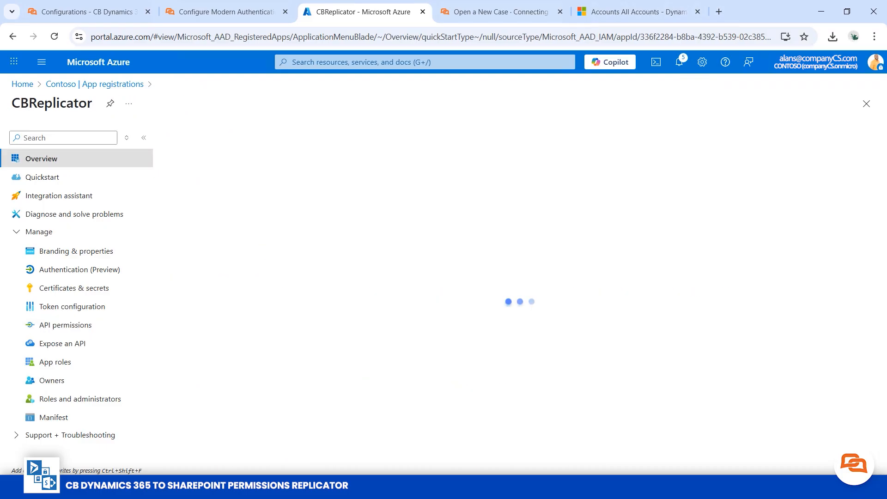
{"action": "left_click", "coordinate": [418, 203]}
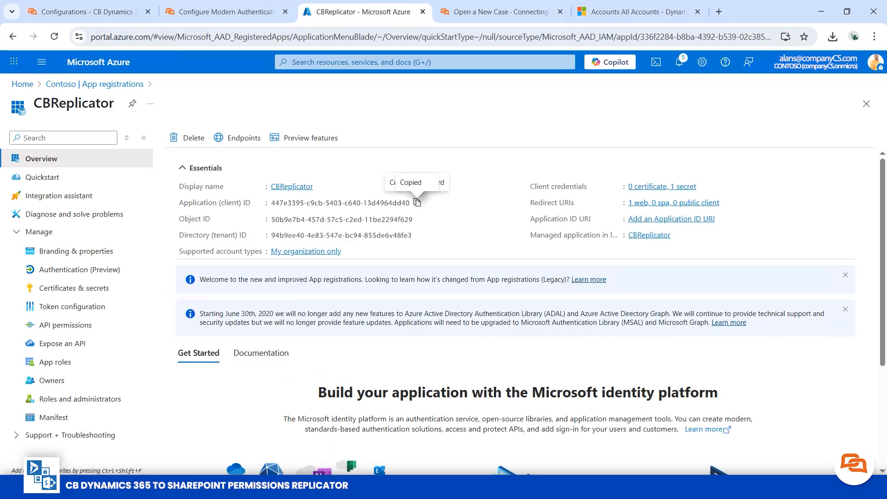
{"action": "left_click", "coordinate": [417, 235]}
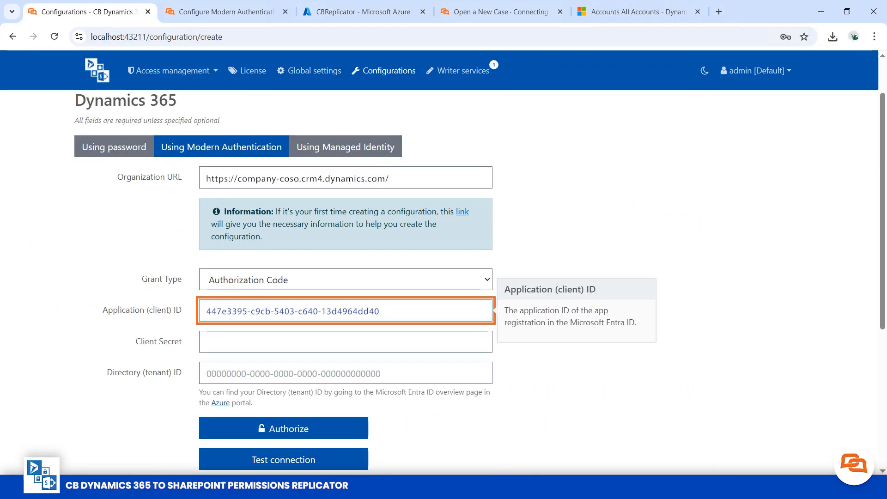
{"action": "left_click", "coordinate": [346, 373]}
{"action": "key", "text": "ctrl+v"}
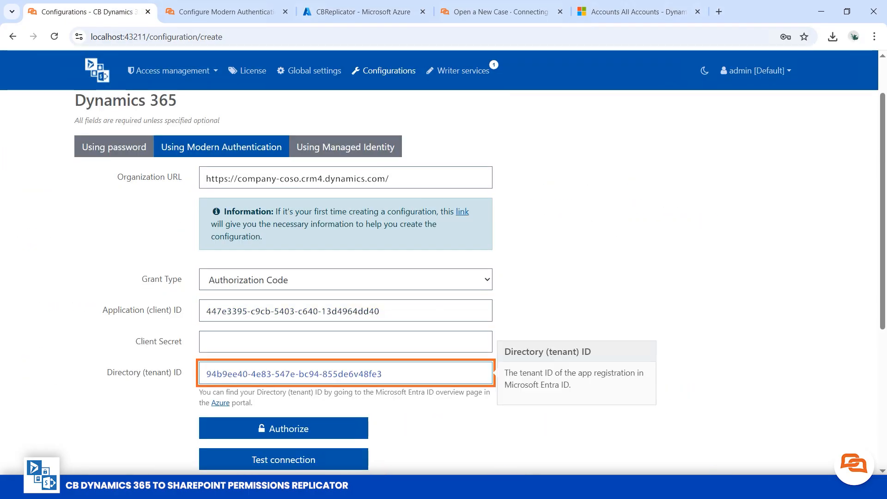
- Copy the client secret from Notepad and paste it into the Dynamics 365 configuration's Client Secret field
{"action": "key", "text": "alt+Tab"}
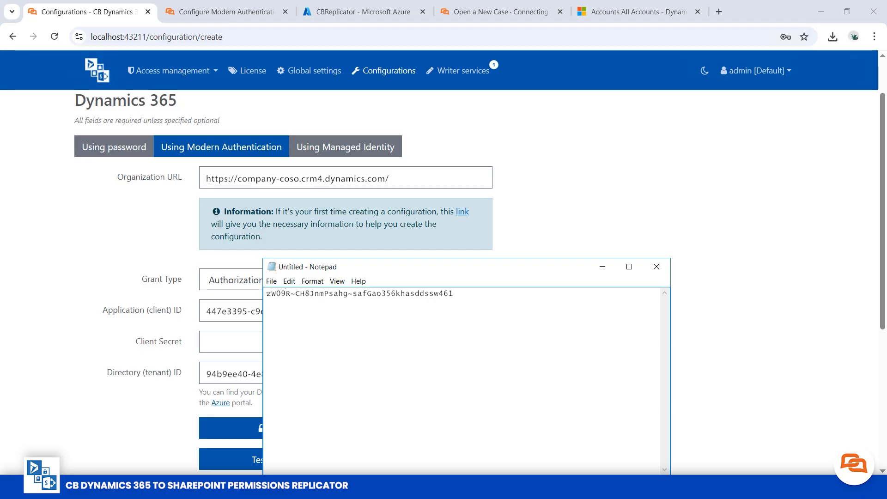
{"action": "key", "text": "ctrl+a"}
{"action": "key", "text": "alt+Tab"}
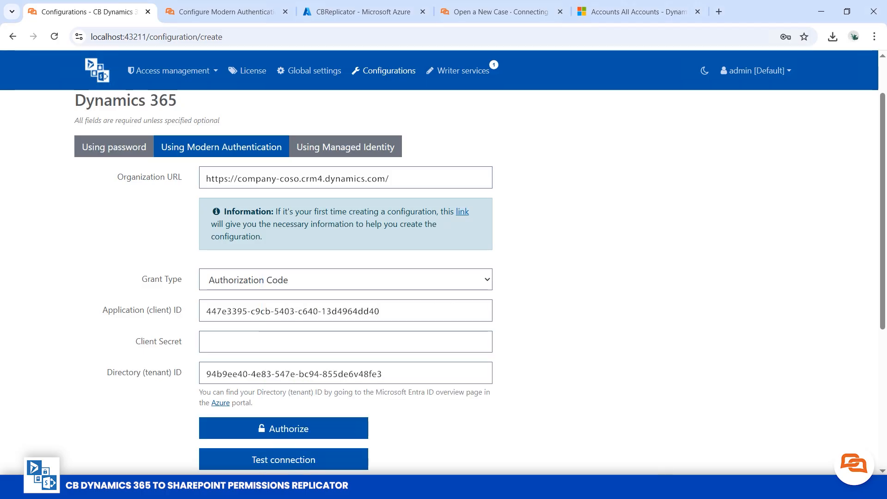
{"action": "left_click", "coordinate": [345, 342]}
{"action": "key", "text": "ctrl+v"}
{"action": "left_click", "coordinate": [577, 393]}
- Authorize the Dynamics 365 connection using the Microsoft account that is already signed in
{"action": "scroll", "coordinate": [361, 370], "scroll_direction": "down", "scroll_amount": 1}
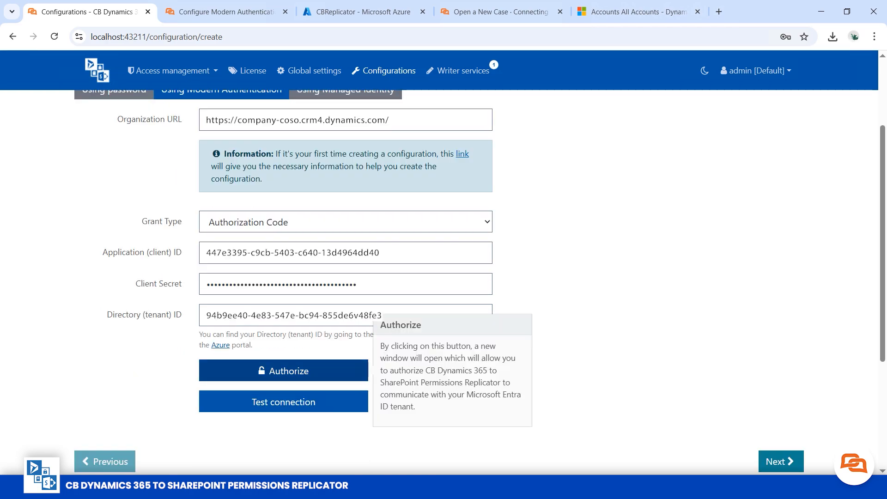
{"action": "left_click", "coordinate": [360, 370]}
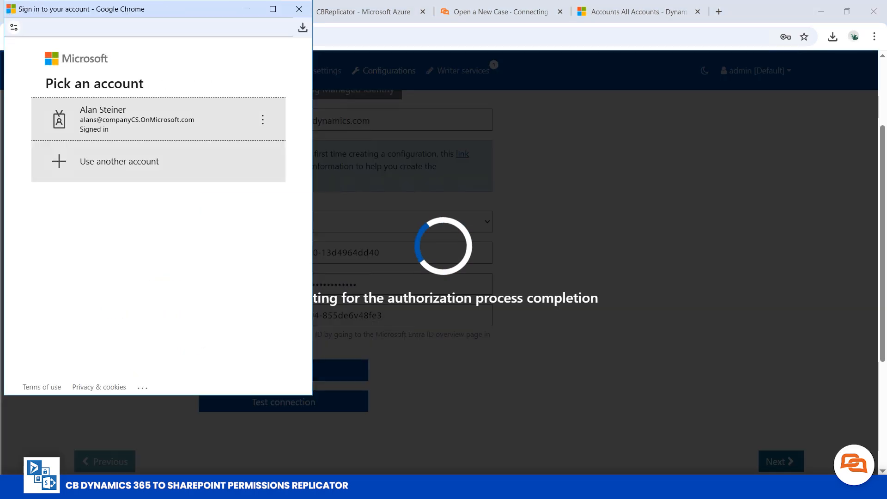
{"action": "left_click", "coordinate": [159, 119]}
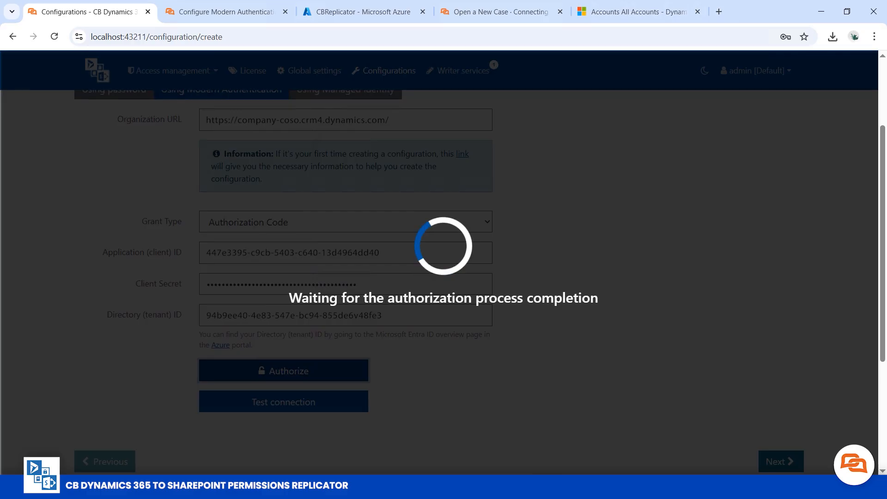
- Test the Dynamics 365 connection and continue to the SharePoint configuration
{"action": "scroll", "coordinate": [443, 277], "scroll_direction": "down", "scroll_amount": 1}
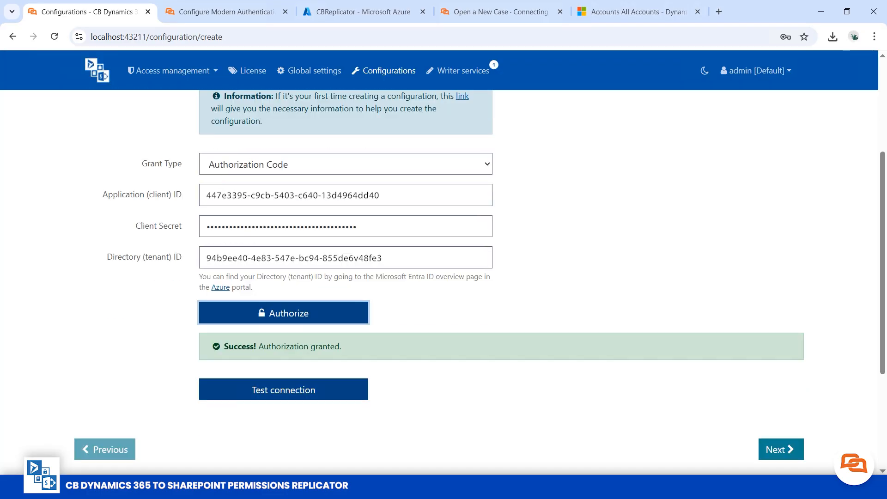
{"action": "left_click", "coordinate": [283, 389]}
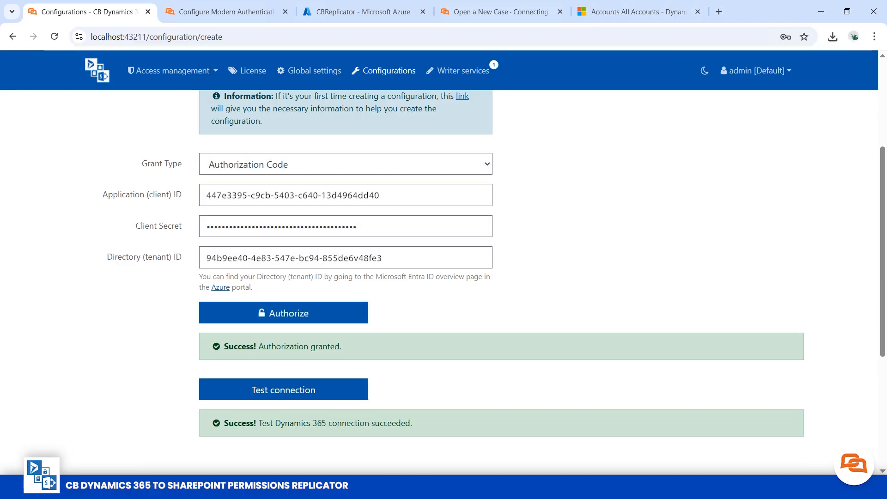
{"action": "scroll", "coordinate": [782, 437], "scroll_direction": "down", "scroll_amount": 1}
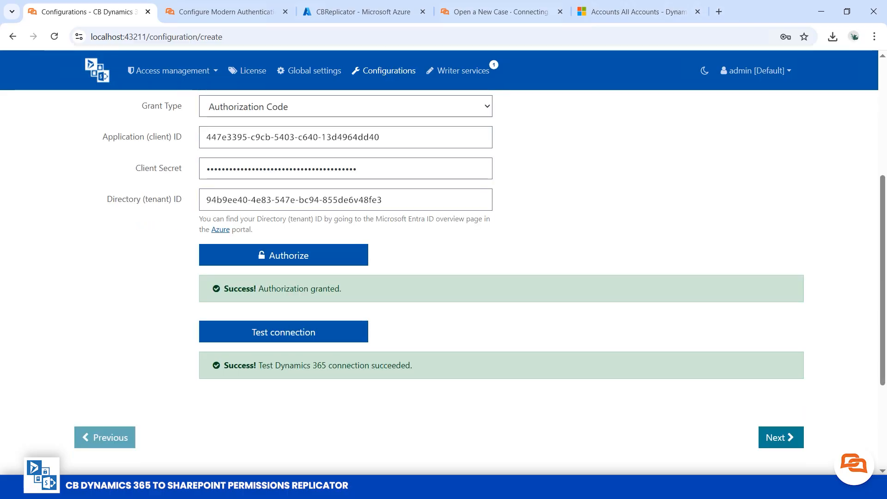
{"action": "left_click", "coordinate": [782, 437]}
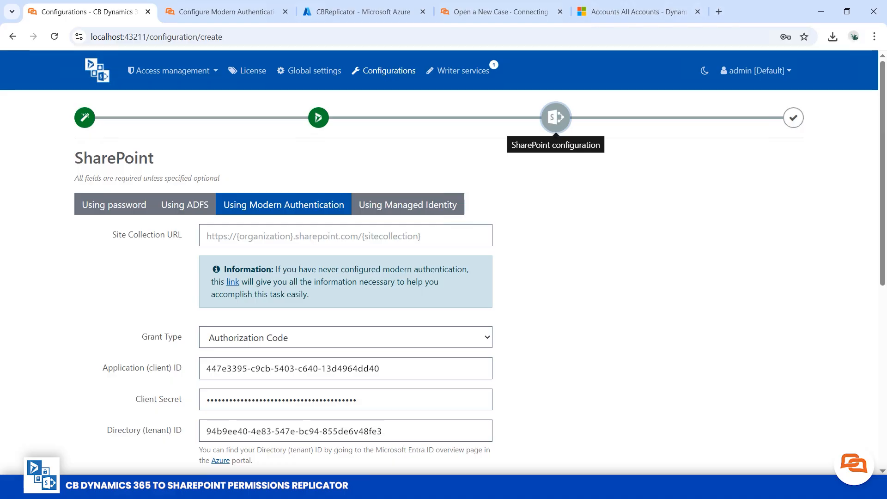
- Review the SharePoint sign-in options for password, ADFS, modern authentication and managed identity, and return to Using Modern Authentication
{"action": "left_click", "coordinate": [114, 204]}
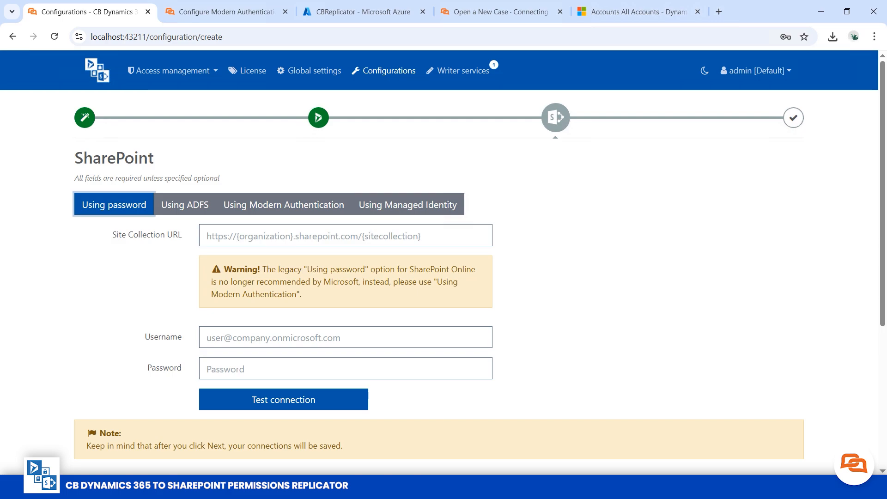
{"action": "left_click", "coordinate": [185, 205]}
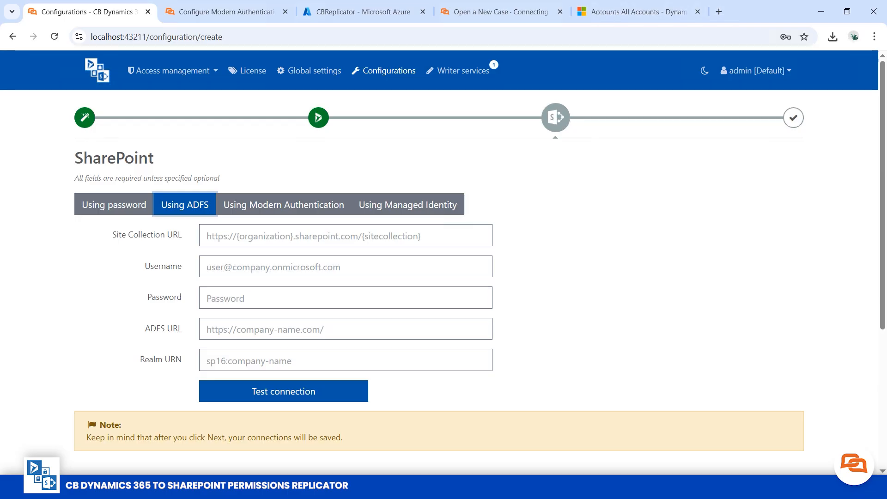
{"action": "left_click", "coordinate": [283, 205]}
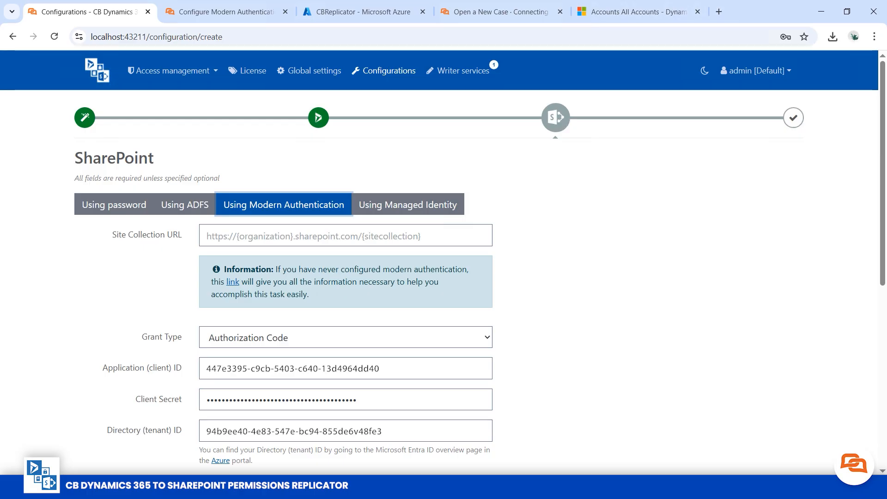
{"action": "left_click", "coordinate": [407, 204]}
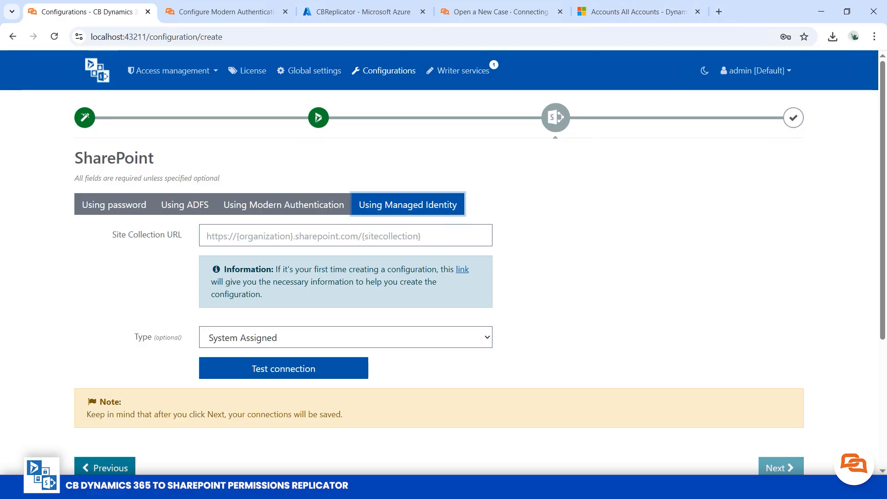
{"action": "left_click", "coordinate": [284, 204]}
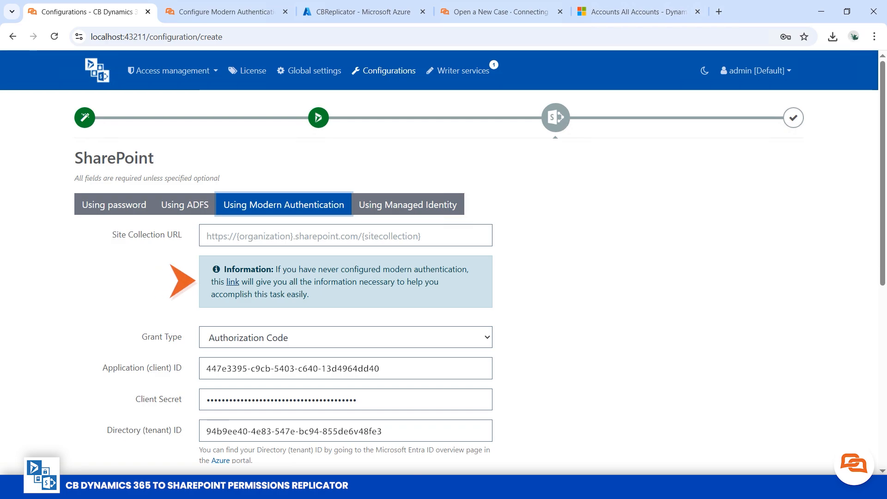
- Open the SharePoint modern authentication guide and look up the delegated permission required for the authorization code flow
{"action": "left_click", "coordinate": [232, 282]}
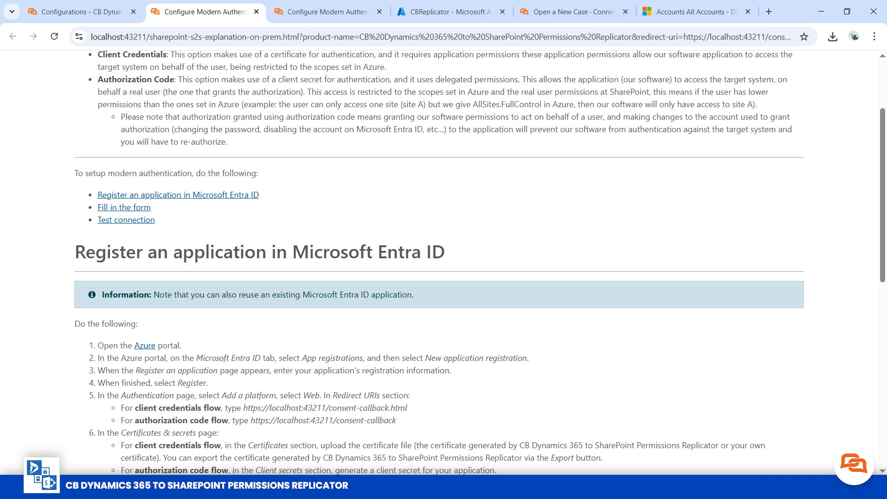
{"action": "scroll", "coordinate": [439, 262], "scroll_direction": "down", "scroll_amount": 2}
{"action": "scroll", "coordinate": [439, 262], "scroll_direction": "down", "scroll_amount": 1}
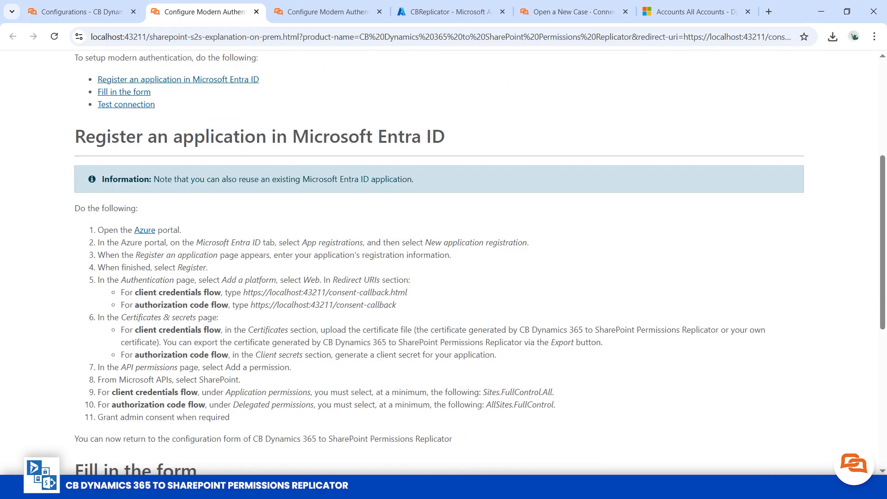
{"action": "scroll", "coordinate": [439, 262], "scroll_direction": "down", "scroll_amount": 1}
{"action": "scroll", "coordinate": [439, 262], "scroll_direction": "up", "scroll_amount": 1}
{"action": "scroll", "coordinate": [439, 262], "scroll_direction": "down", "scroll_amount": 1}
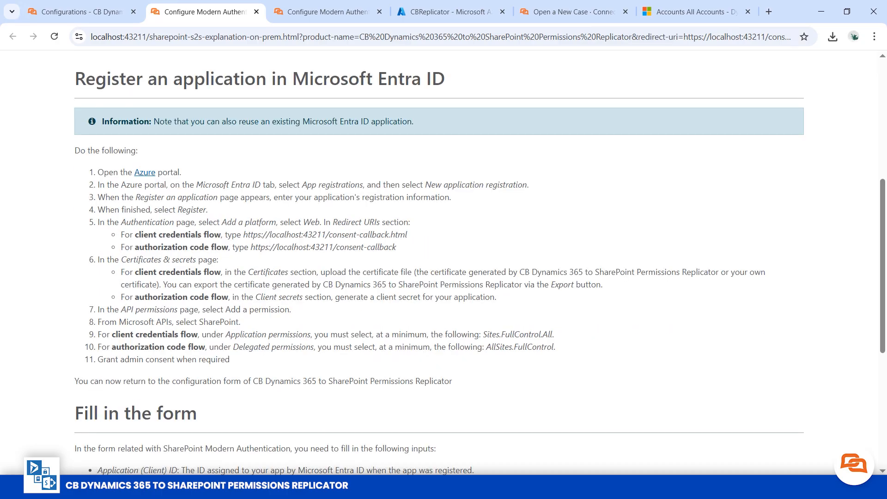
{"action": "left_click_drag", "start_coordinate": [98, 347], "coordinate": [556, 347]}
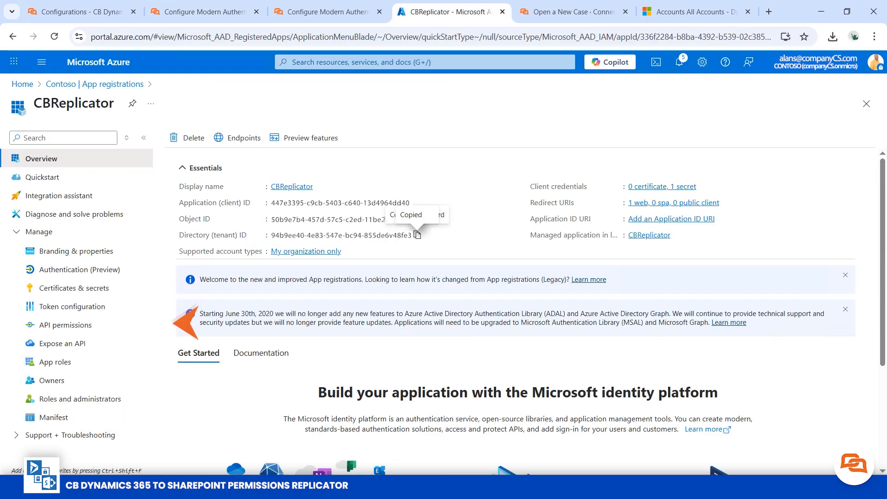
- Add the delegated SharePoint permission AllSites.FullControl to the CBReplicator app registration and grant admin consent for Contoso
{"action": "left_click", "coordinate": [66, 325]}
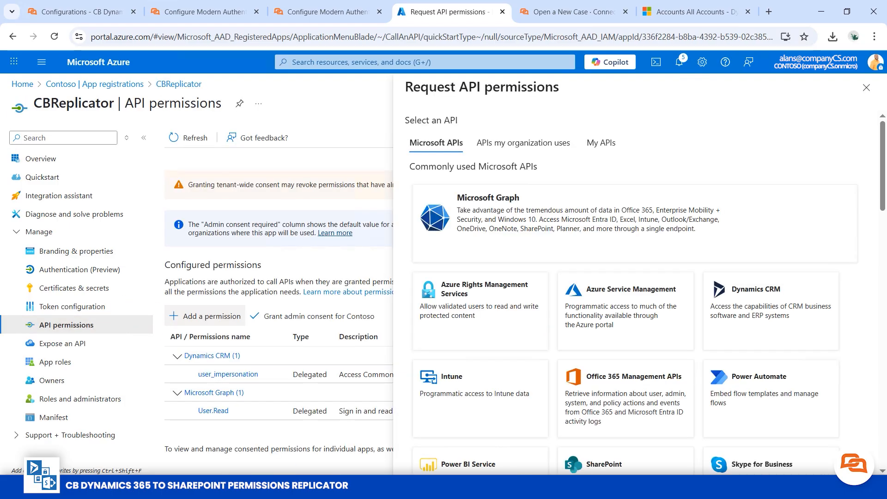
{"action": "scroll", "coordinate": [626, 369], "scroll_direction": "down", "scroll_amount": 3}
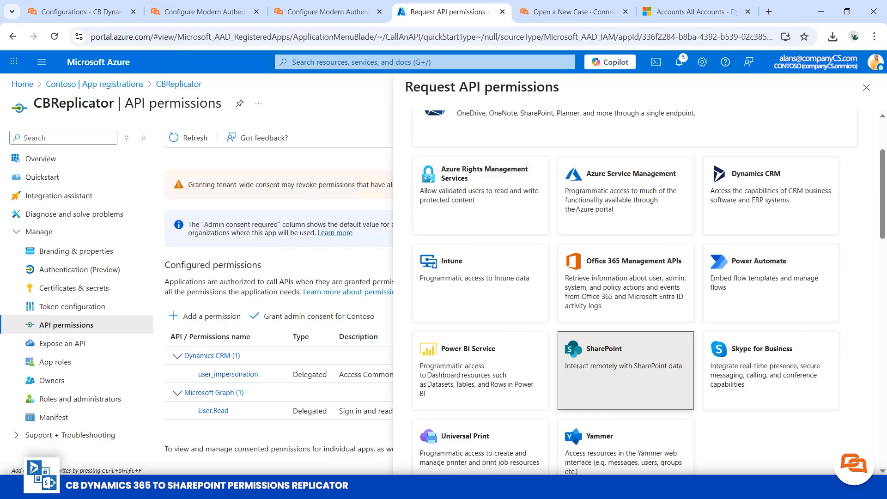
{"action": "left_click", "coordinate": [626, 370]}
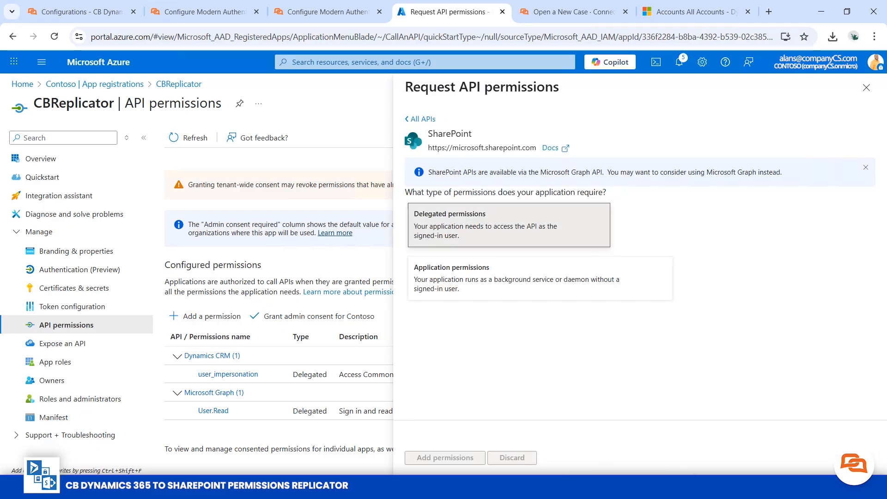
{"action": "left_click", "coordinate": [509, 225]}
{"action": "scroll", "coordinate": [635, 277], "scroll_direction": "down", "scroll_amount": 4}
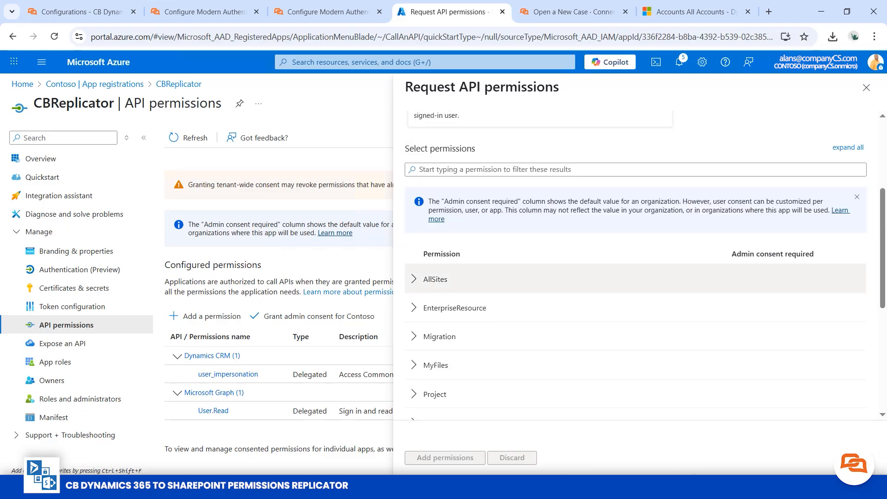
{"action": "left_click", "coordinate": [414, 279]}
{"action": "left_click", "coordinate": [413, 307]}
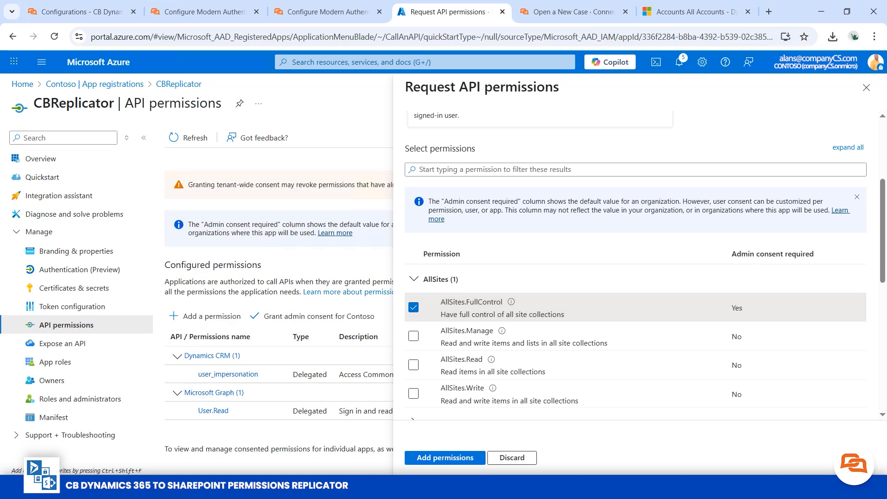
{"action": "left_click", "coordinate": [445, 458]}
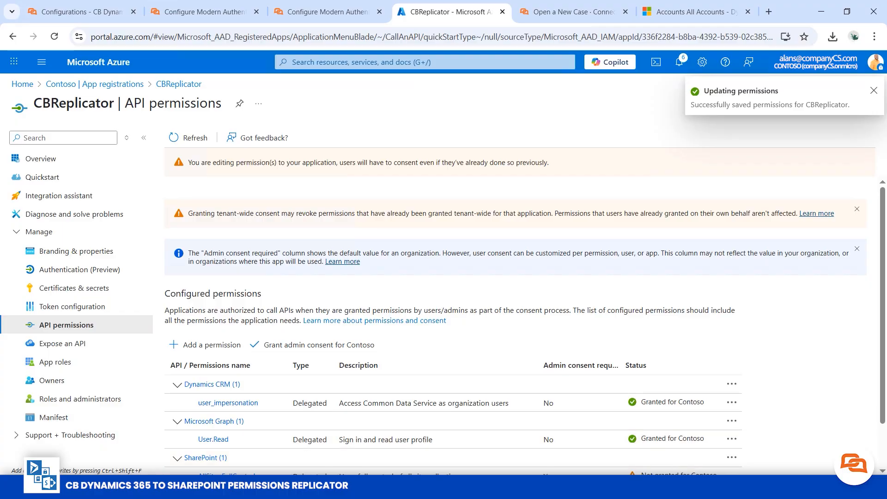
{"action": "left_click", "coordinate": [312, 291]}
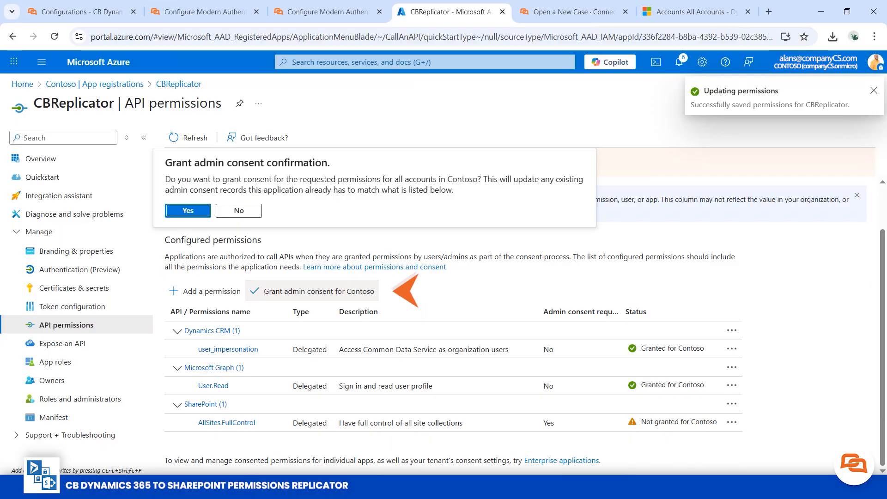
{"action": "left_click", "coordinate": [188, 210]}
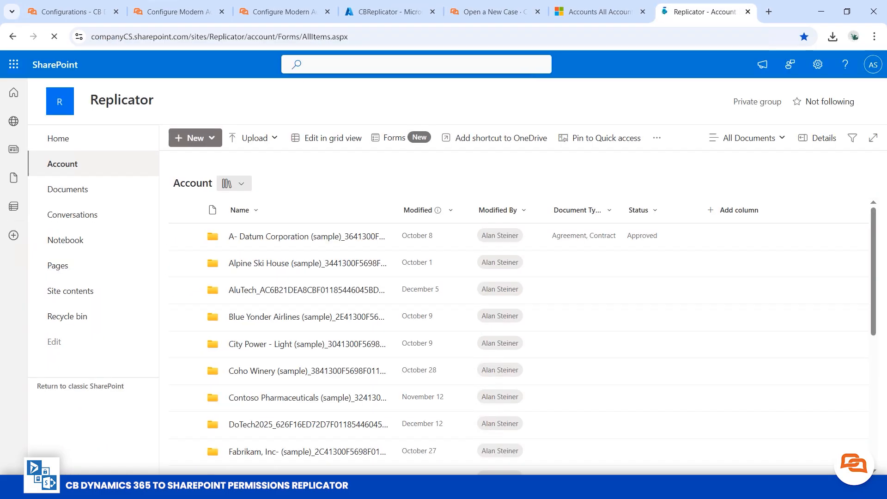
{"action": "left_click_drag", "start_coordinate": [245, 36], "coordinate": [91, 37]}
{"action": "key", "text": "ctrl+c"}
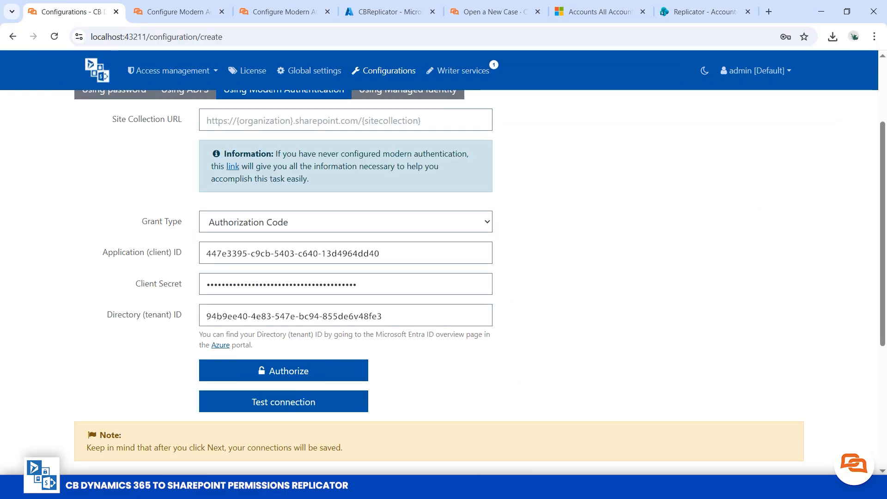
{"action": "left_click", "coordinate": [411, 121]}
{"action": "key", "text": "ctrl+v"}
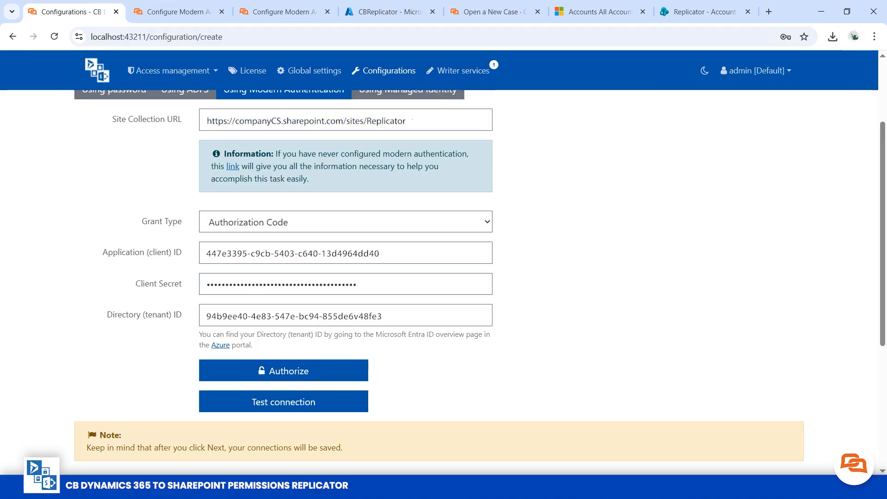
- Authorize the SharePoint connection with the Microsoft account that is already signed in, and test the connection
{"action": "left_click", "coordinate": [284, 370]}
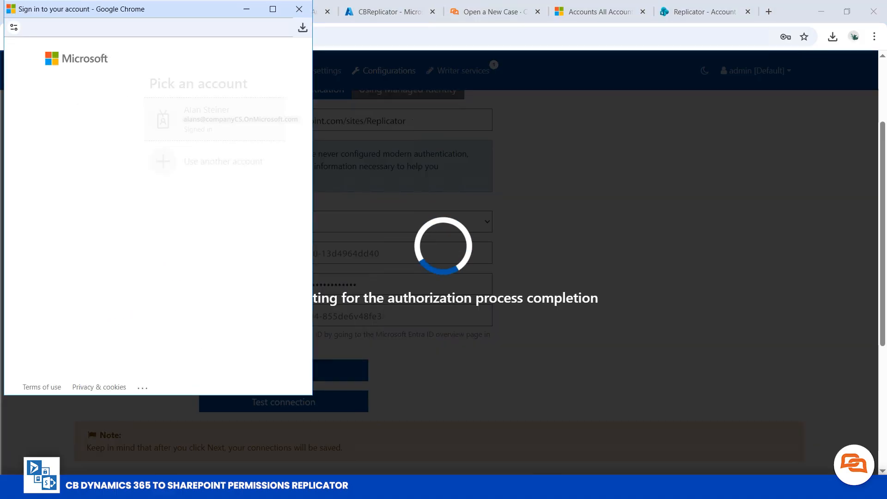
{"action": "left_click", "coordinate": [158, 119]}
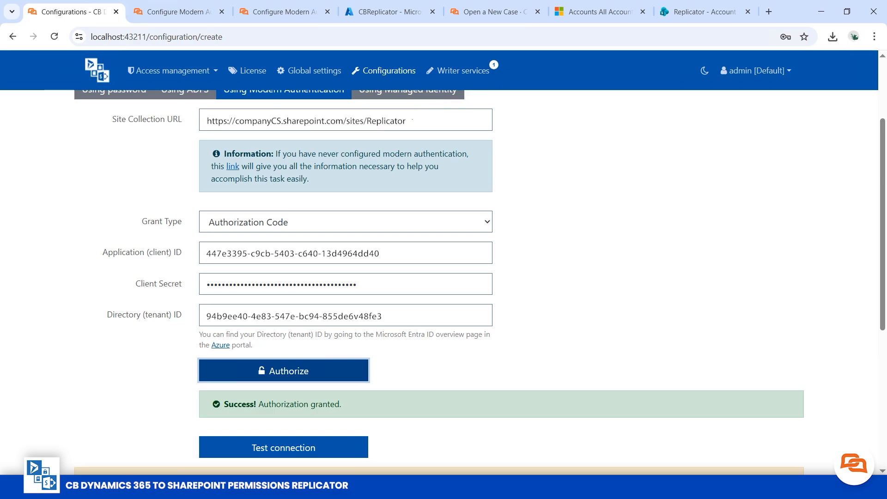
{"action": "scroll", "coordinate": [443, 277], "scroll_direction": "down", "scroll_amount": 1}
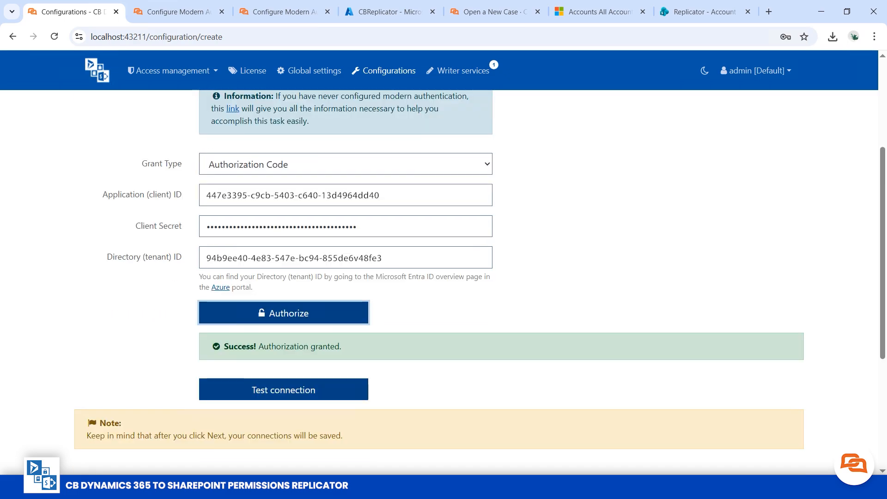
{"action": "left_click", "coordinate": [283, 390]}
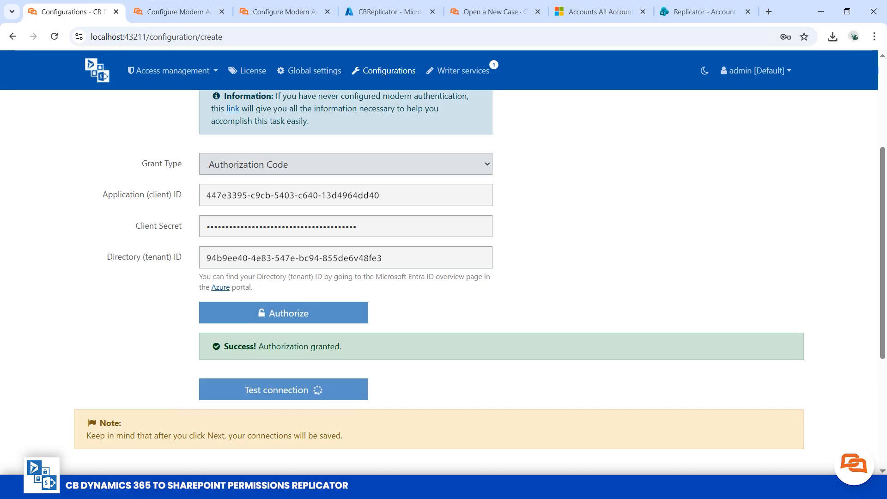
{"action": "scroll", "coordinate": [443, 277], "scroll_direction": "down", "scroll_amount": 2}
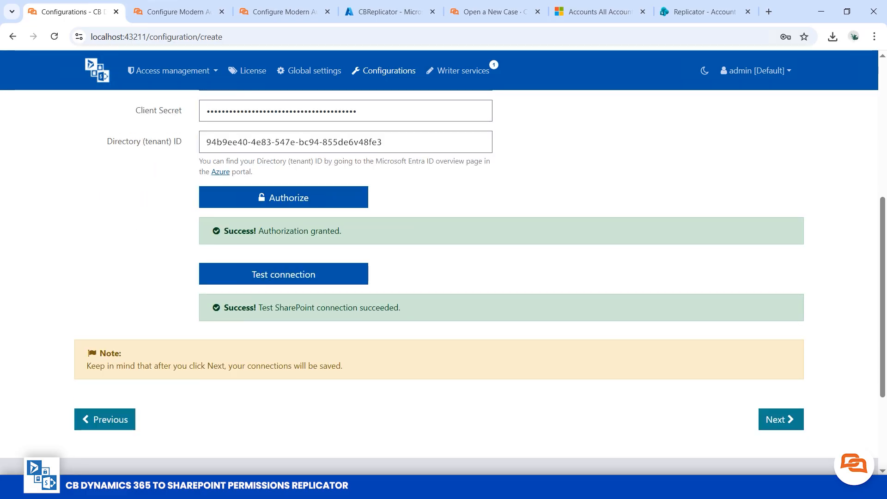
- Save the connections and finish the configuration wizard with immediate replication left at No
{"action": "left_click", "coordinate": [781, 419]}
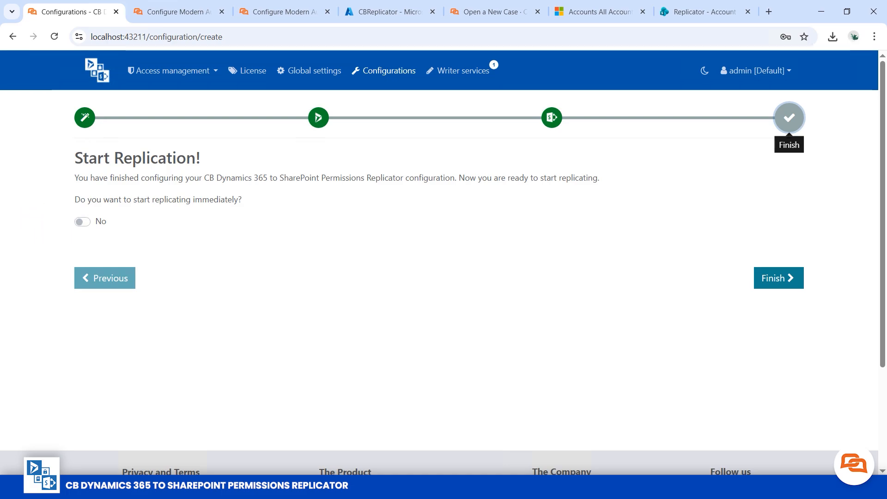
{"action": "left_click", "coordinate": [779, 278]}
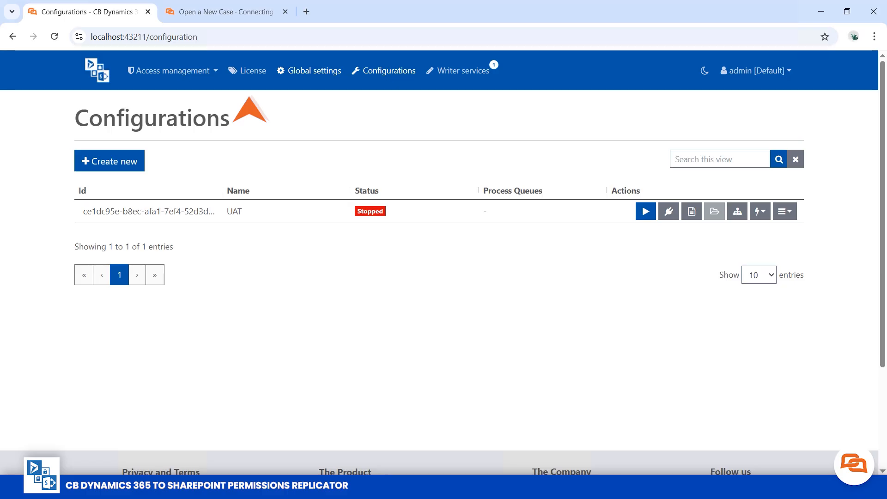
- Check the license usage for configurations, users and writers, and return to the configurations list
{"action": "left_click", "coordinate": [248, 70]}
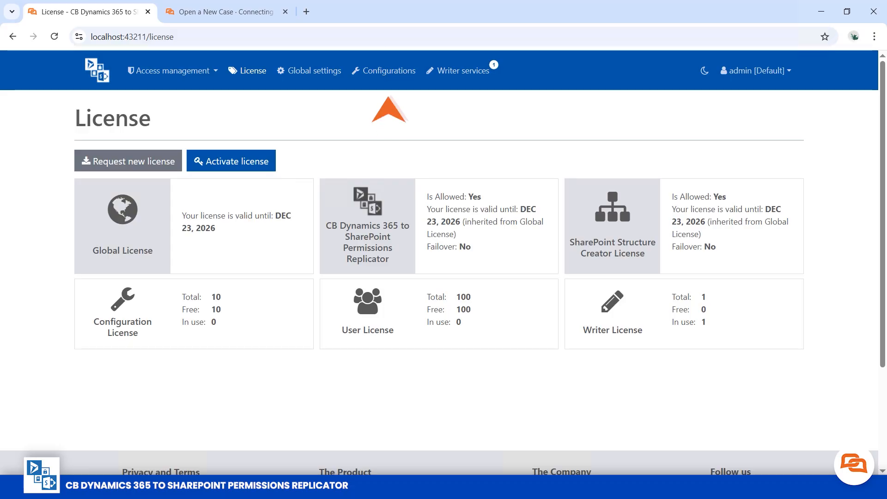
{"action": "left_click", "coordinate": [383, 70]}
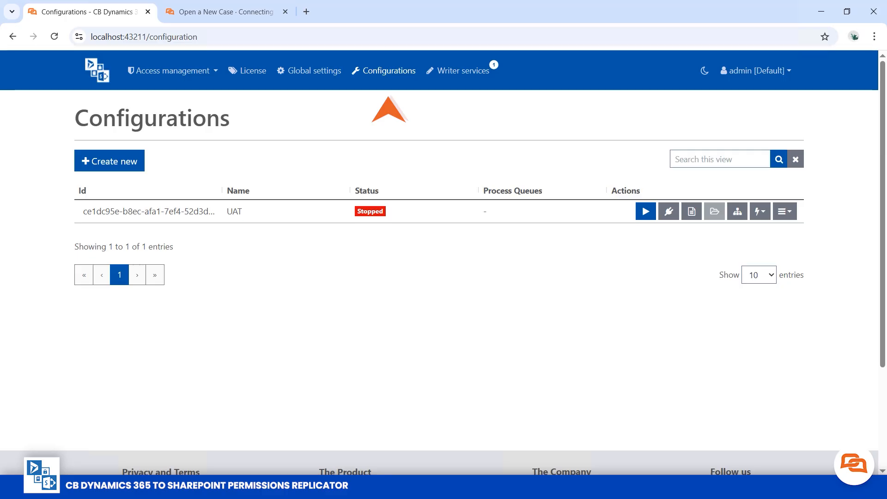